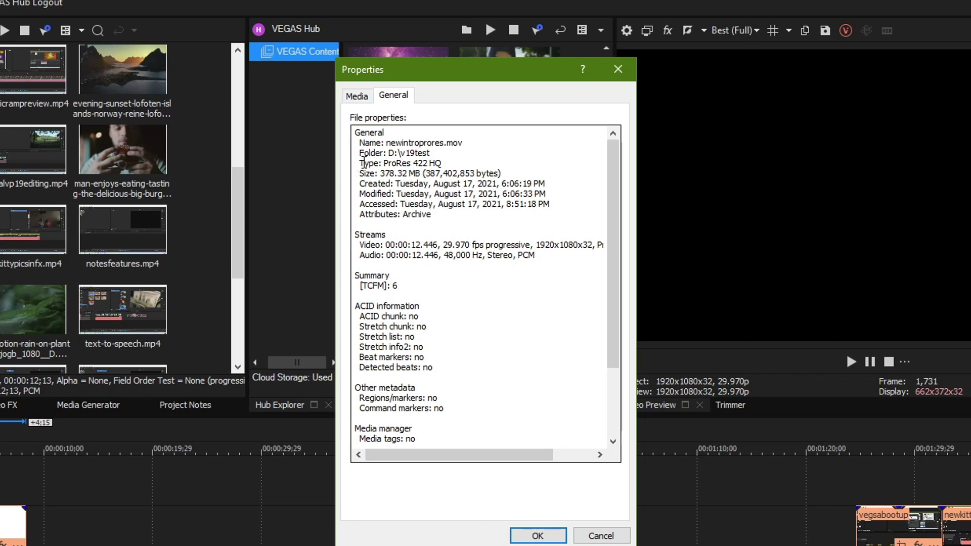
Close the file properties and browse the Apple ProRes and AC-3 render templates
{"action": "left_click_drag", "start_coordinate": [359, 163], "coordinate": [451, 162]}
{"action": "left_click", "coordinate": [625, 73]}
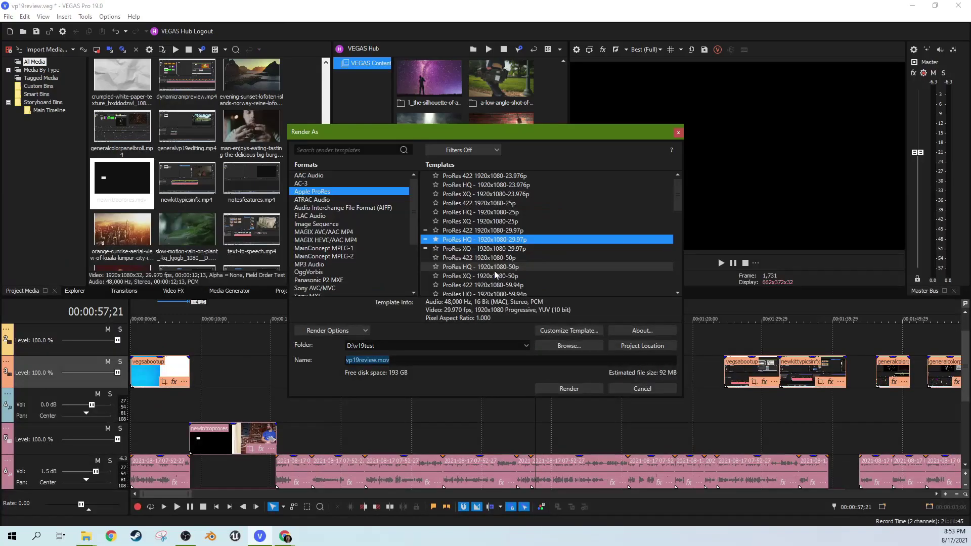
{"action": "scroll", "coordinate": [493, 269], "scroll_direction": "down", "scroll_amount": 5}
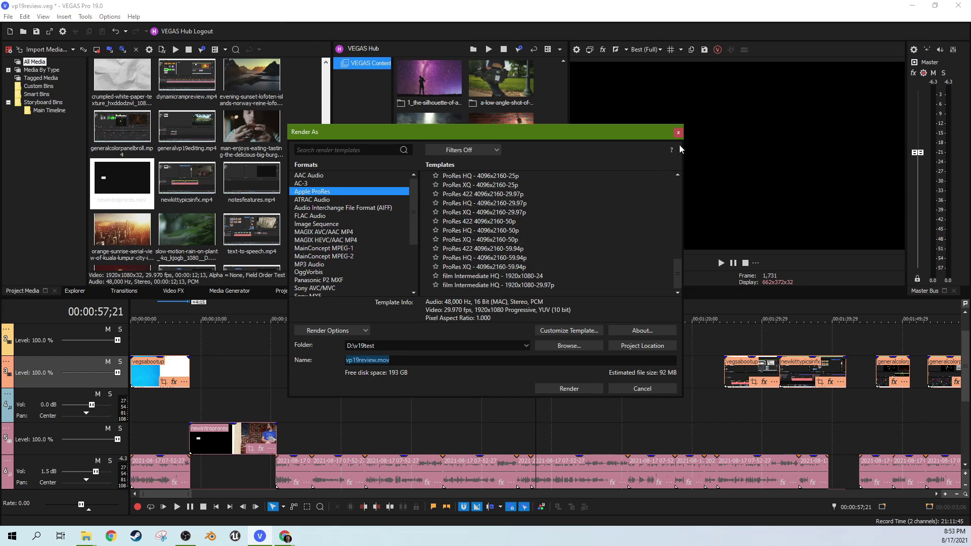
{"action": "left_click", "coordinate": [360, 183]}
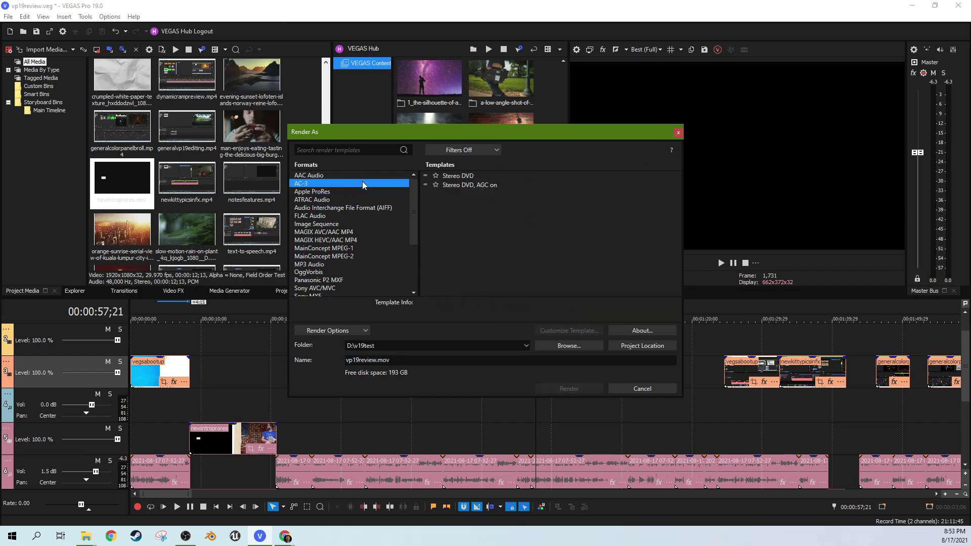
{"action": "left_click", "coordinate": [360, 191]}
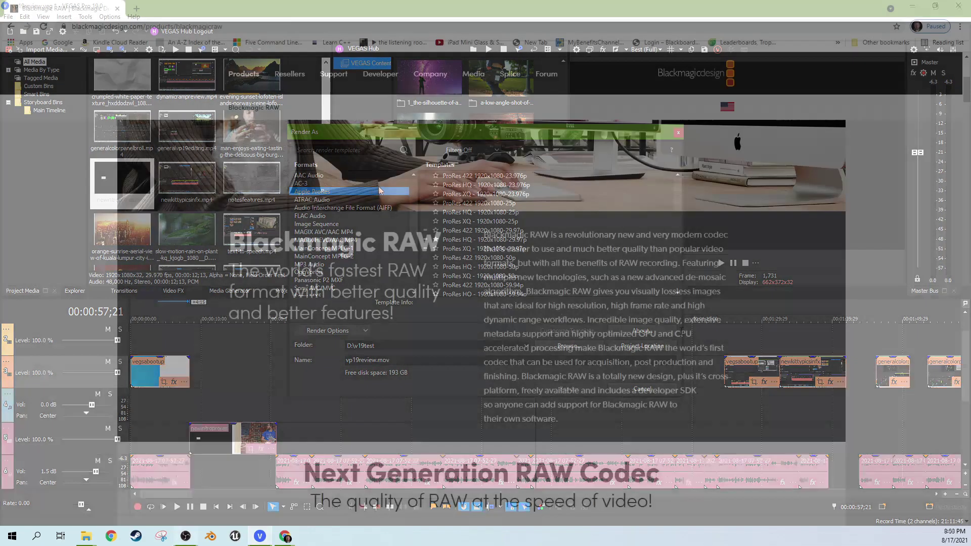
Scroll the Blackmagic RAW page from image quality down to the Extremely Fast section
{"action": "scroll", "coordinate": [679, 334], "scroll_direction": "down", "scroll_amount": 5}
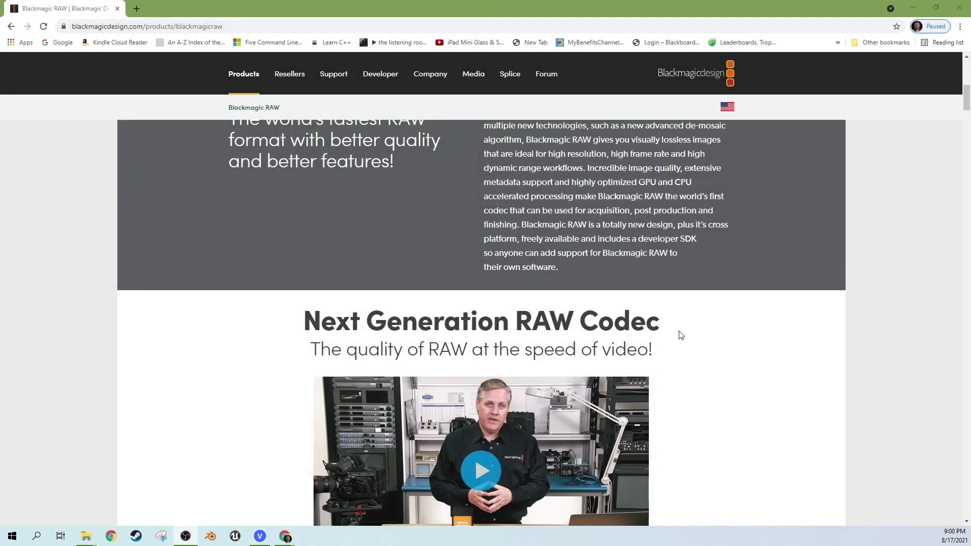
{"action": "scroll", "coordinate": [679, 335], "scroll_direction": "down", "scroll_amount": 10}
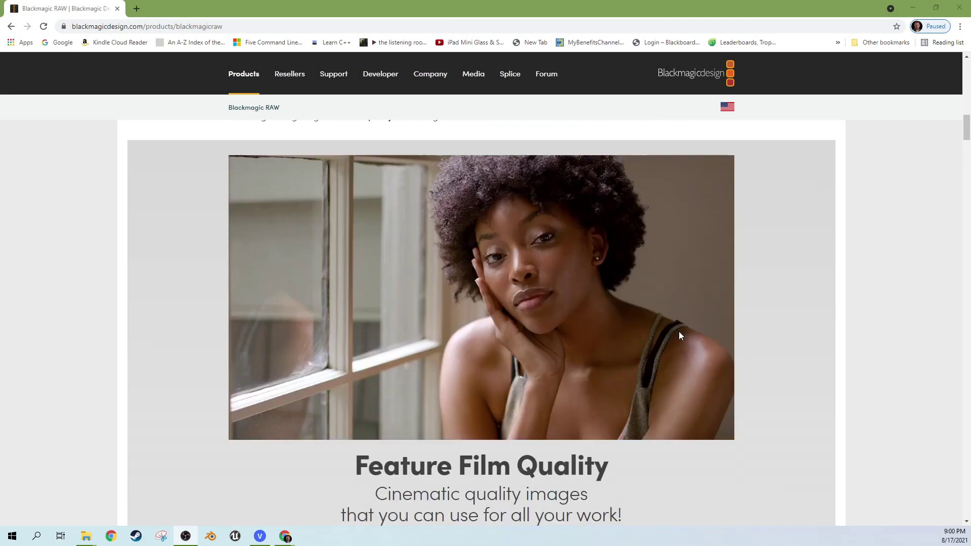
{"action": "scroll", "coordinate": [679, 337], "scroll_direction": "down", "scroll_amount": 5}
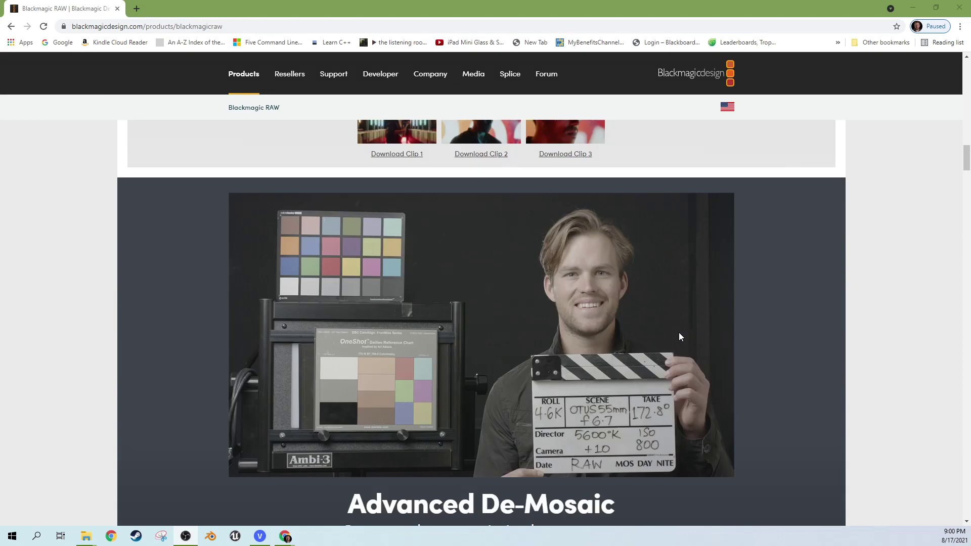
{"action": "scroll", "coordinate": [679, 336], "scroll_direction": "down", "scroll_amount": 6}
{"action": "scroll", "coordinate": [678, 334], "scroll_direction": "down", "scroll_amount": 12}
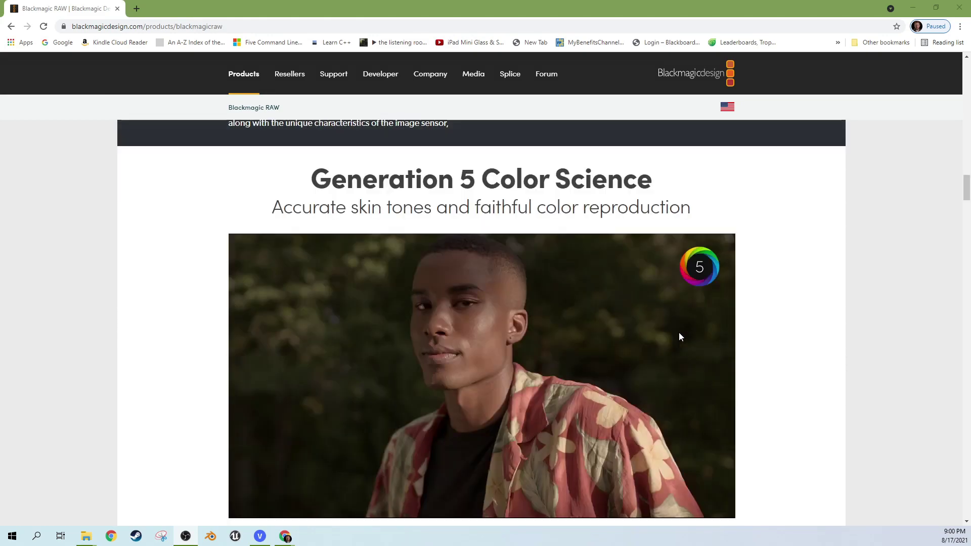
{"action": "scroll", "coordinate": [679, 336], "scroll_direction": "down", "scroll_amount": 11}
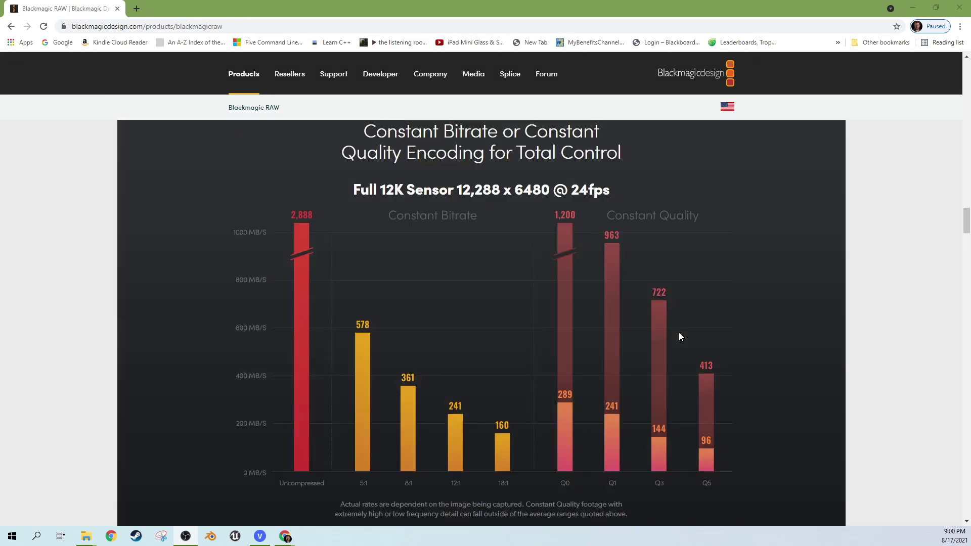
{"action": "scroll", "coordinate": [681, 336], "scroll_direction": "down", "scroll_amount": 6}
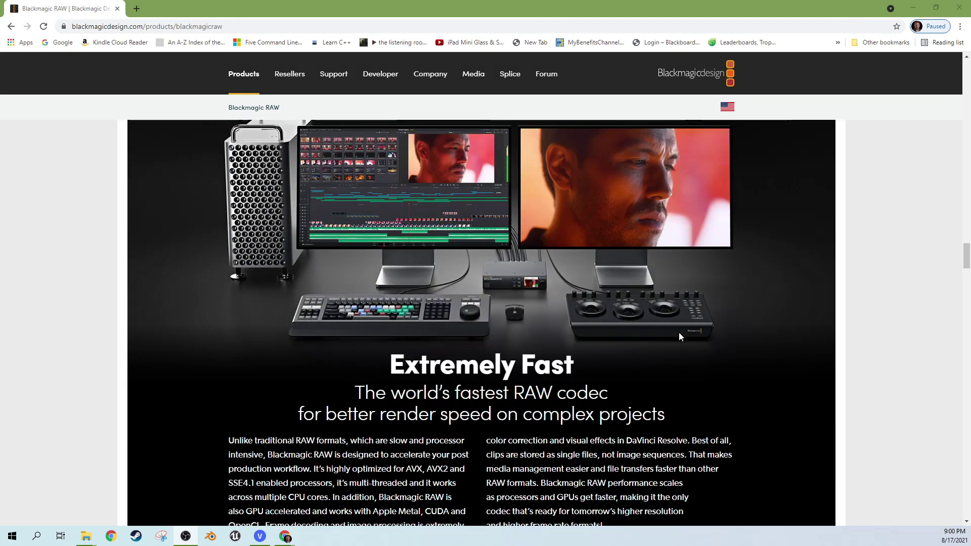
{"action": "scroll", "coordinate": [679, 333], "scroll_direction": "up", "scroll_amount": 16}
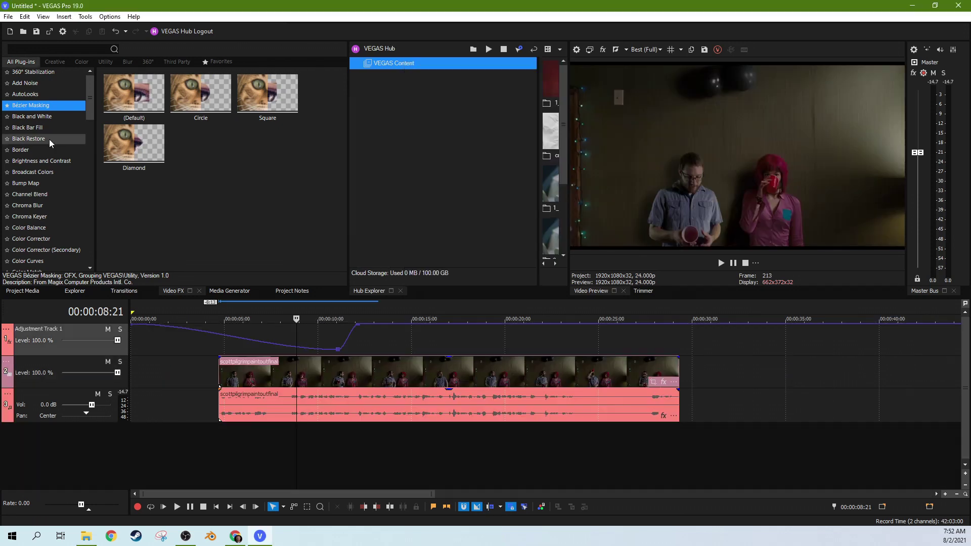
Browse Black Restore and Bump Map presets, then raise the Mask Generator's Low in to shrink the mask
{"action": "left_click", "coordinate": [49, 139]}
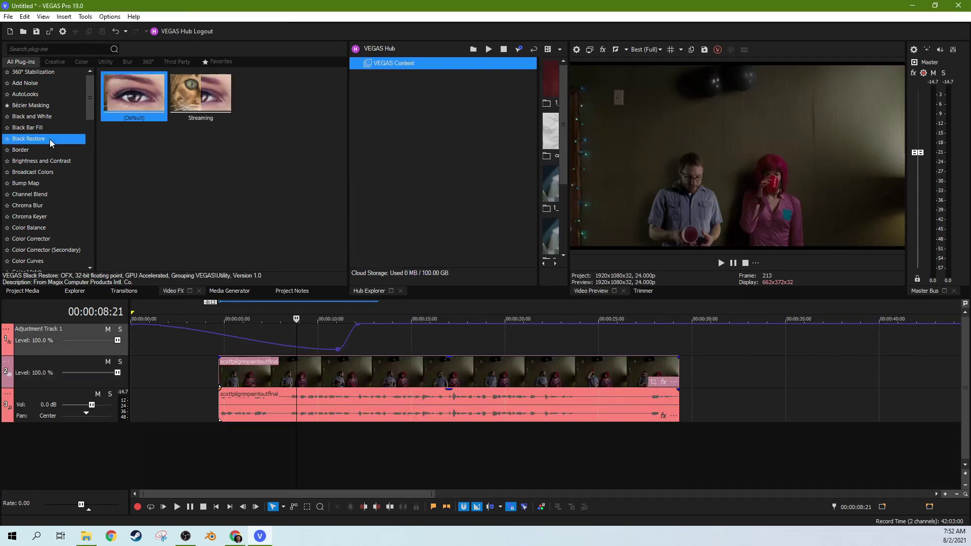
{"action": "left_click", "coordinate": [41, 183]}
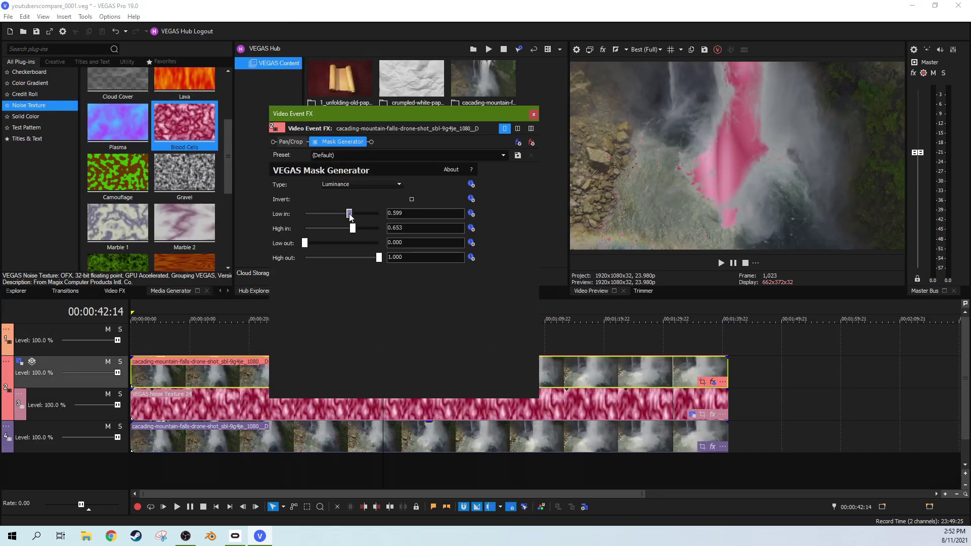
{"action": "left_click_drag", "start_coordinate": [349, 217], "coordinate": [348, 216]}
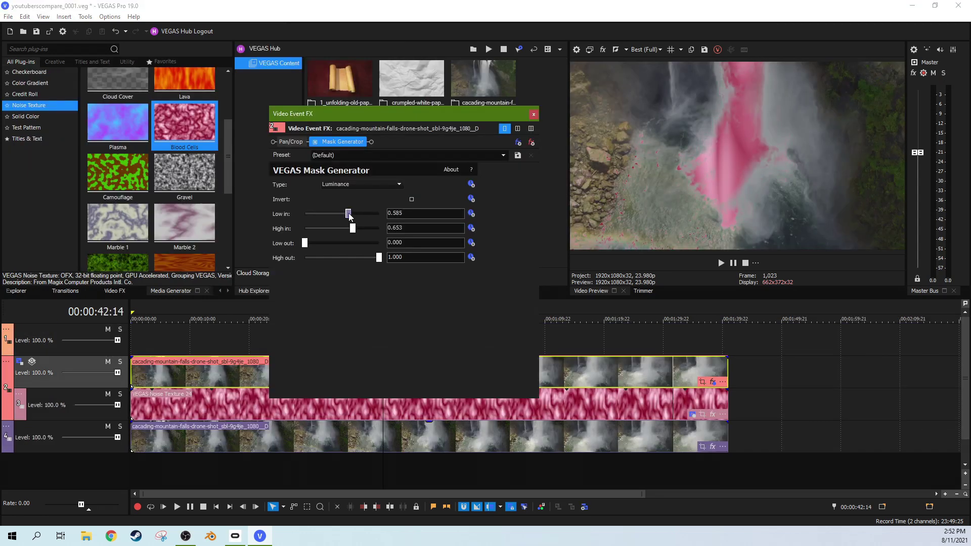
{"action": "left_click_drag", "start_coordinate": [348, 217], "coordinate": [357, 217]}
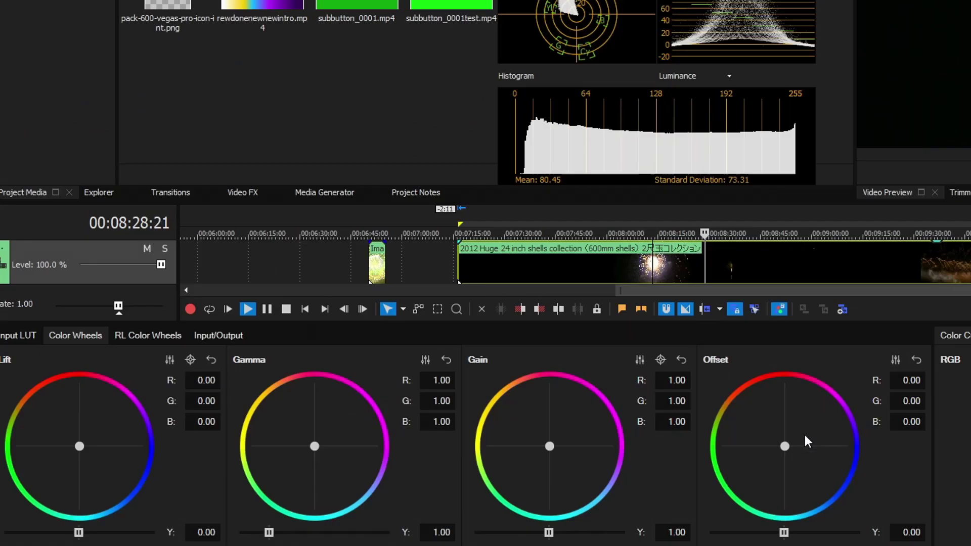
Shift the offset toward blue, lower the upper limit to 0.39, and bend the RGB curve's upper point
{"action": "left_click_drag", "start_coordinate": [785, 447], "coordinate": [868, 501]}
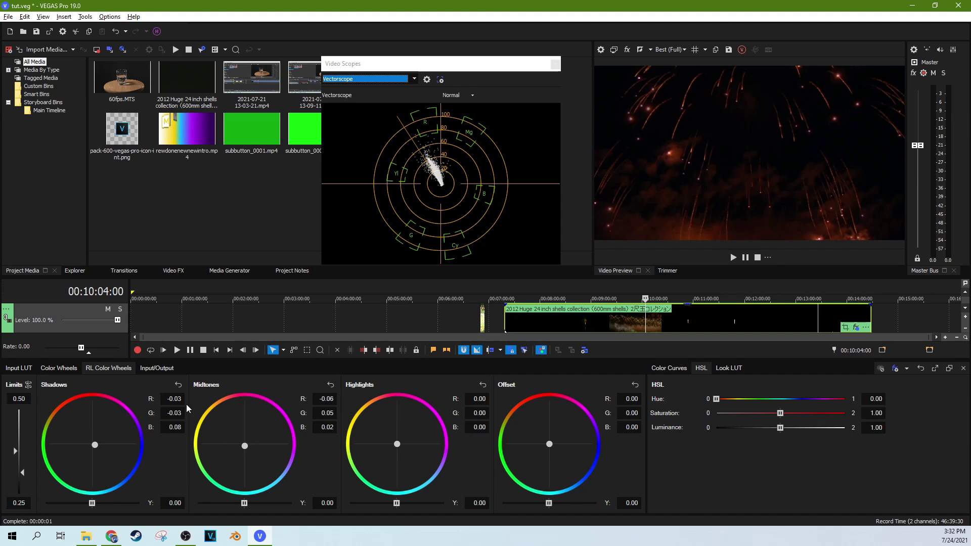
{"action": "left_click_drag", "start_coordinate": [16, 451], "coordinate": [16, 457]}
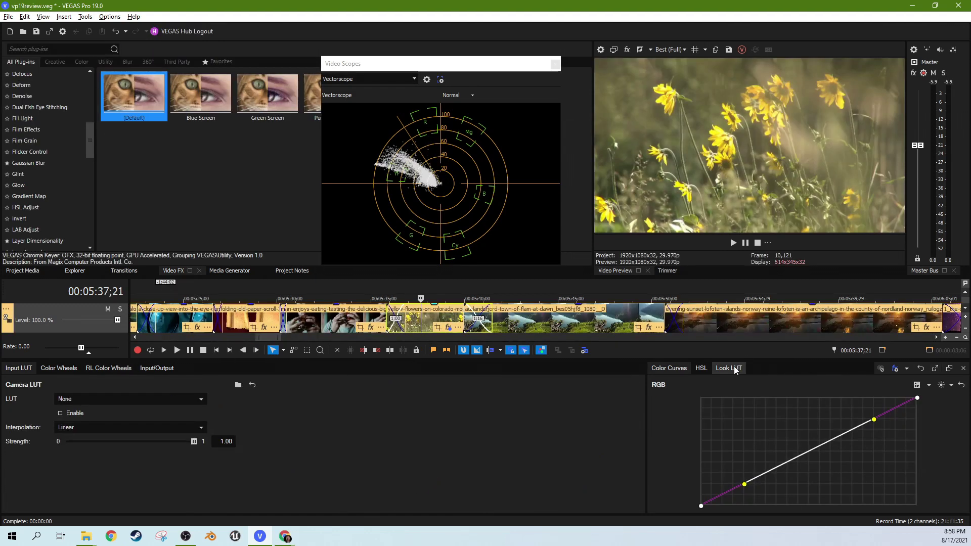
{"action": "left_click", "coordinate": [735, 369]}
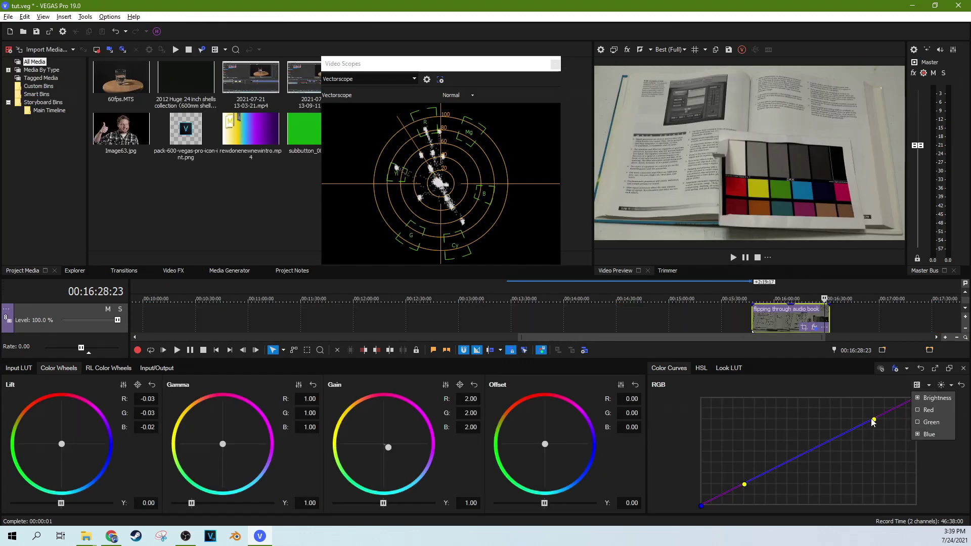
{"action": "left_click", "coordinate": [874, 422]}
{"action": "left_click_drag", "start_coordinate": [872, 418], "coordinate": [853, 404]}
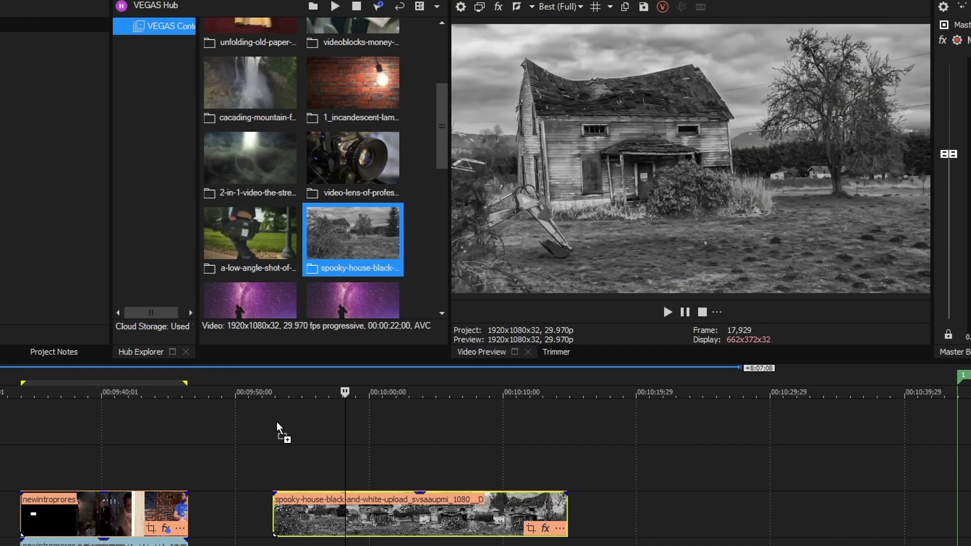
Apply Colorization to the spooky house clip and review its enhancement, model and output size options
{"action": "left_click_drag", "start_coordinate": [314, 515], "coordinate": [313, 515]}
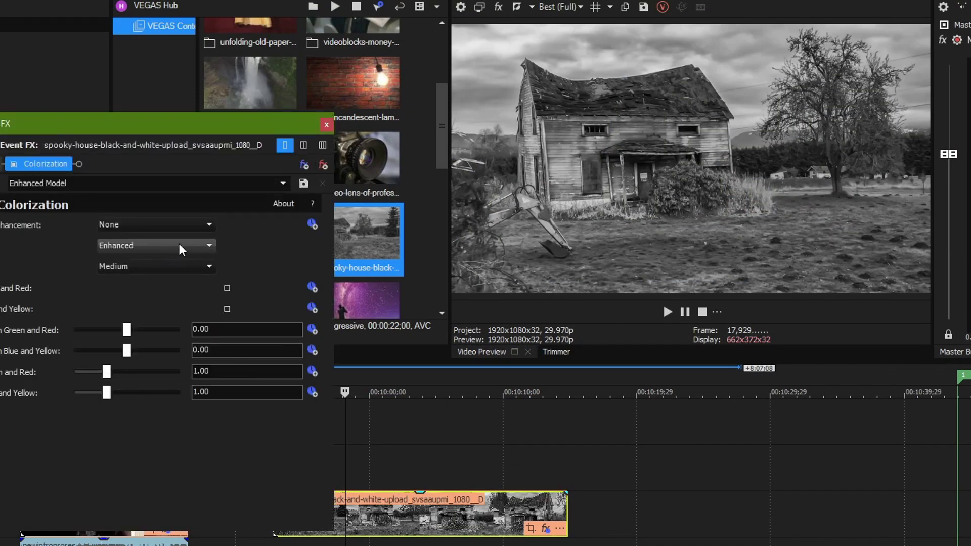
{"action": "left_click", "coordinate": [192, 224]}
{"action": "left_click", "coordinate": [193, 224]}
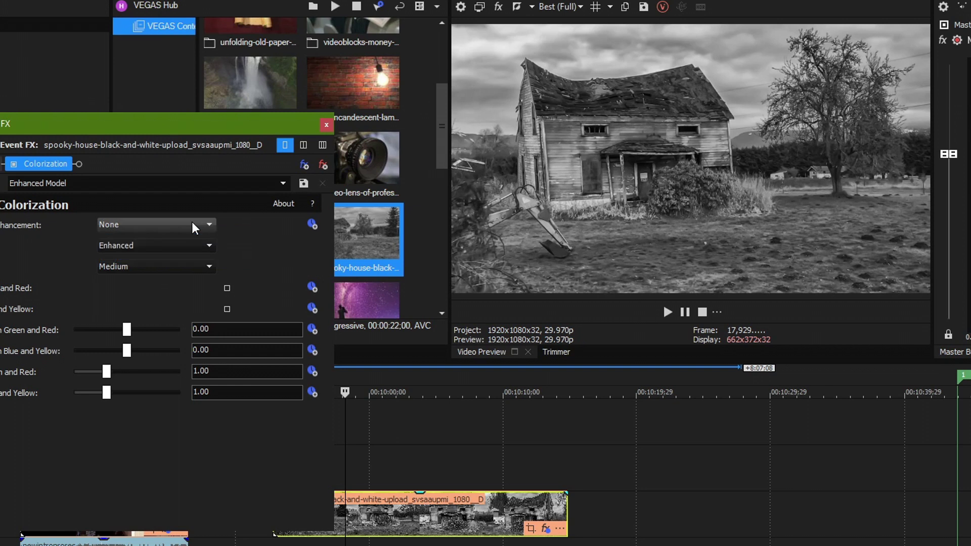
{"action": "left_click", "coordinate": [187, 248]}
{"action": "left_click", "coordinate": [187, 248]}
{"action": "left_click", "coordinate": [186, 268]}
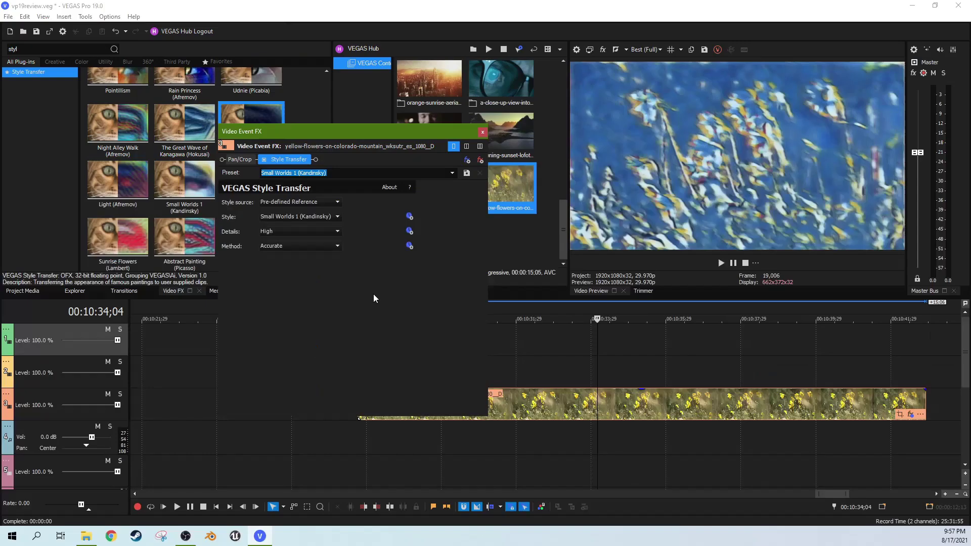
Switch the flowers clip's Style Transfer to a different painting style
{"action": "left_click", "coordinate": [630, 352]}
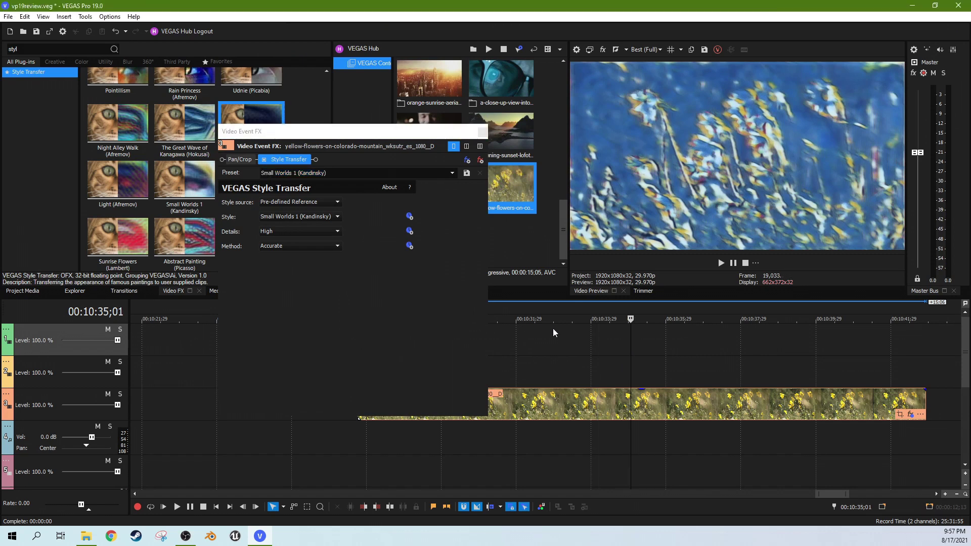
{"action": "left_click", "coordinate": [530, 371]}
{"action": "left_click", "coordinate": [365, 208]}
{"action": "left_click", "coordinate": [338, 216]}
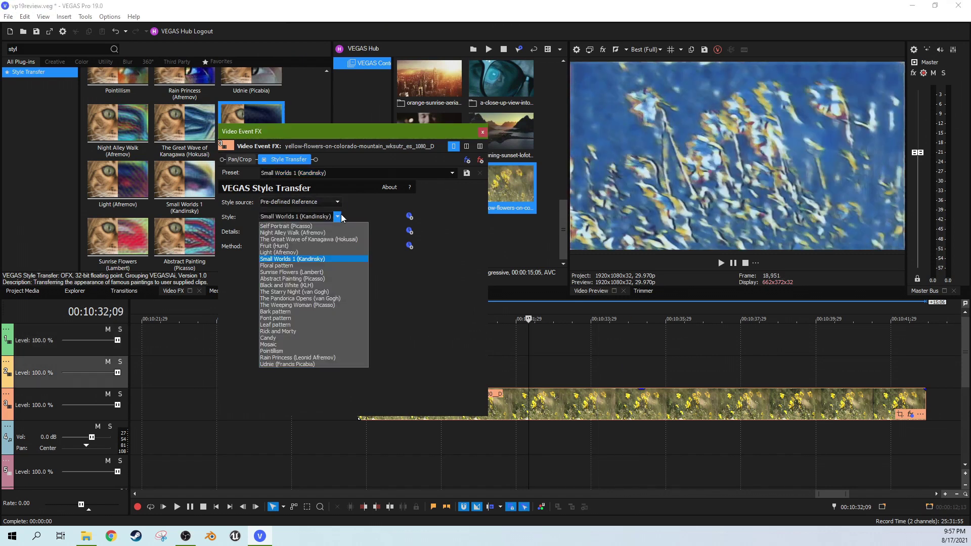
{"action": "left_click", "coordinate": [276, 245]}
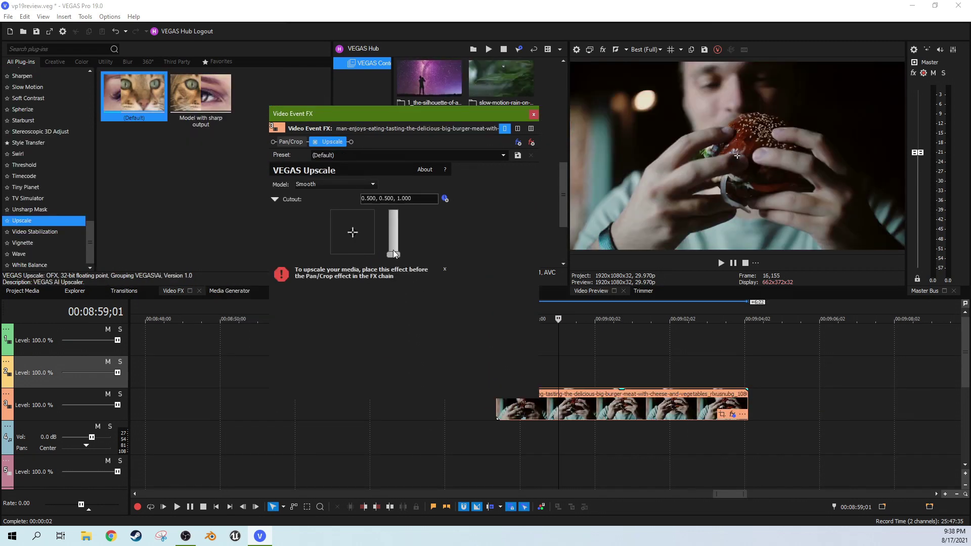
Raise the Upscale cutout to 3.157, pause playback, and expand Scene Detection's Sensitivities
{"action": "left_click_drag", "start_coordinate": [393, 253], "coordinate": [393, 220]}
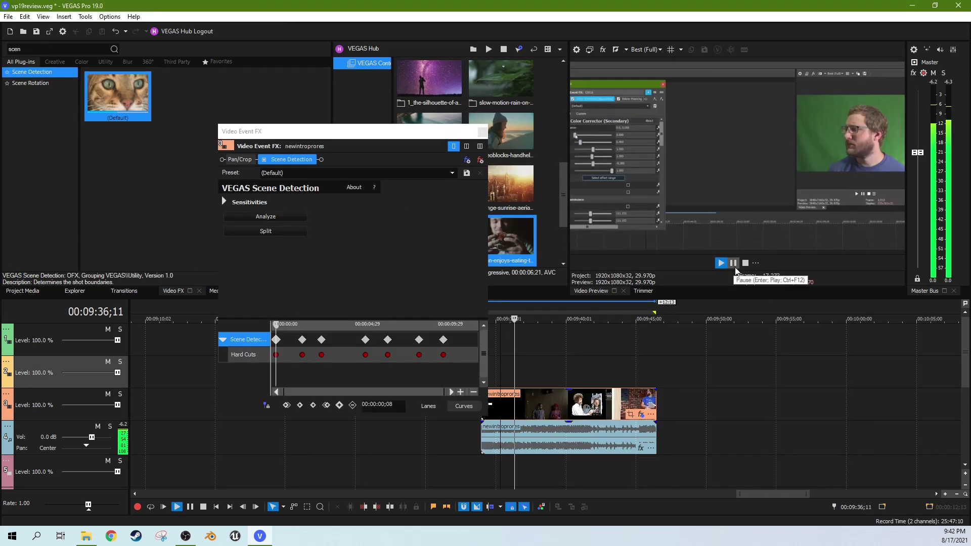
{"action": "left_click", "coordinate": [733, 263]}
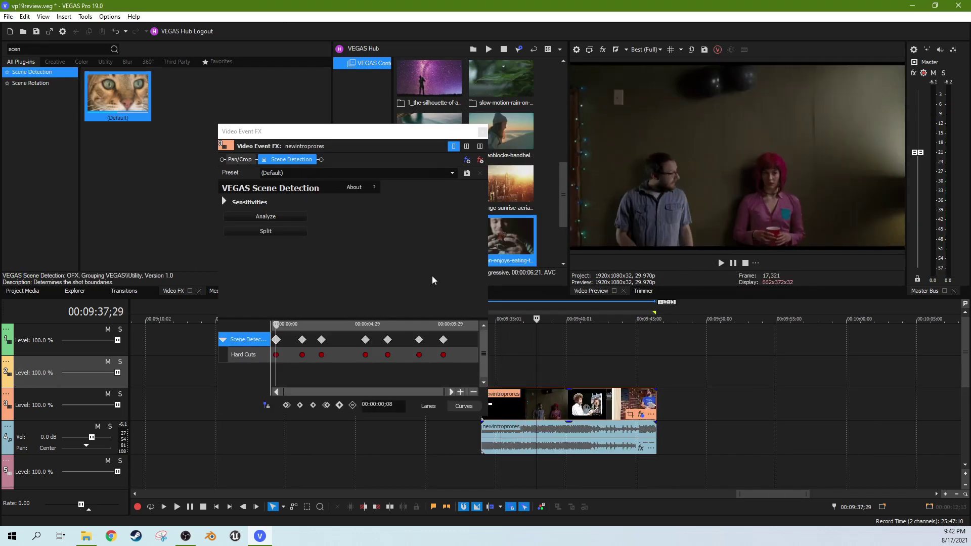
{"action": "left_click", "coordinate": [224, 201]}
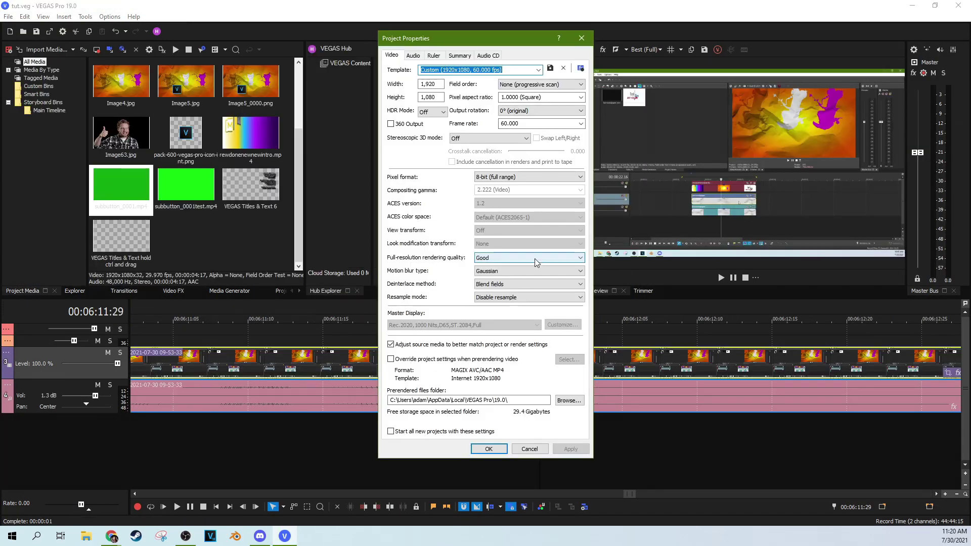
Set full-resolution rendering quality to Best and apply the project properties
{"action": "left_click", "coordinate": [500, 257]}
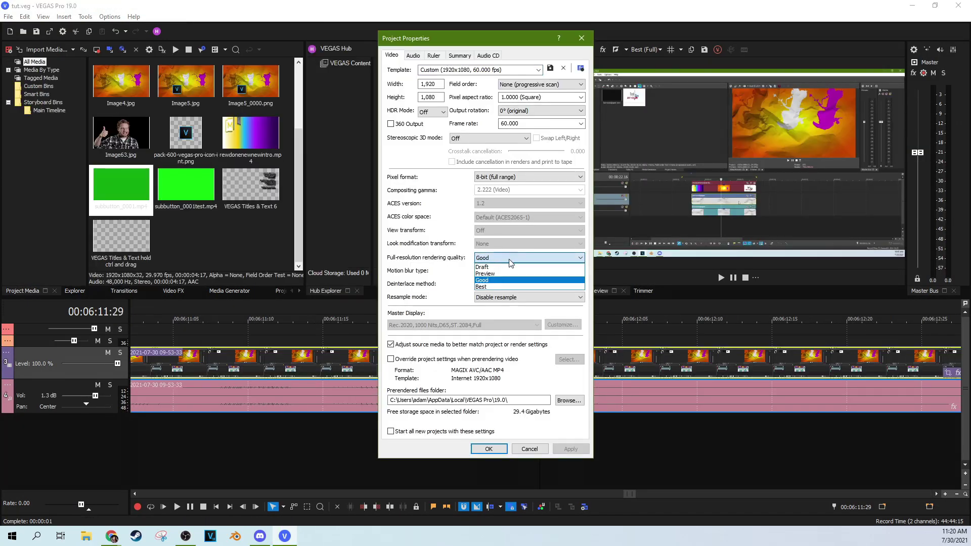
{"action": "left_click", "coordinate": [496, 287]}
{"action": "left_click", "coordinate": [570, 450]}
{"action": "left_click", "coordinate": [497, 449]}
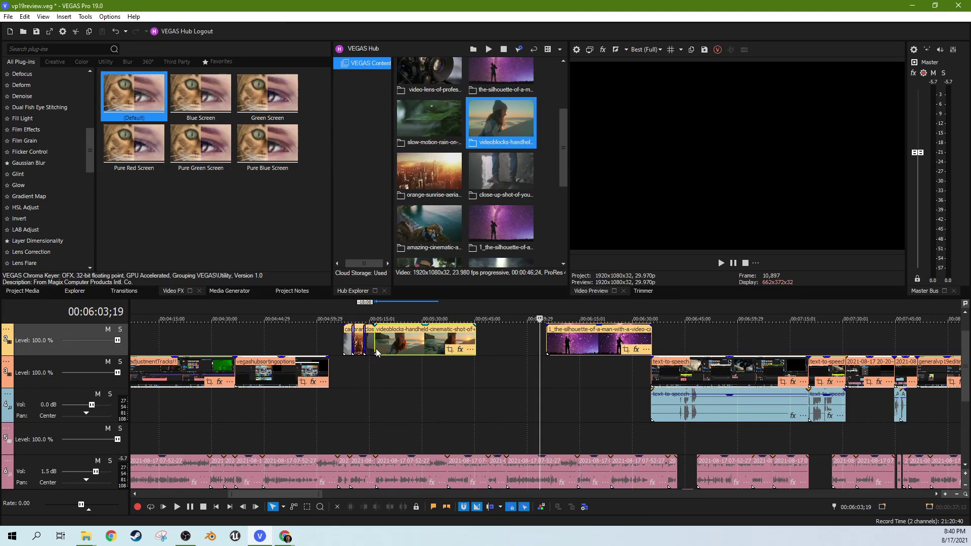
Play the beach clip and stop near its intended end around 00:05:19
{"action": "left_click", "coordinate": [376, 348]}
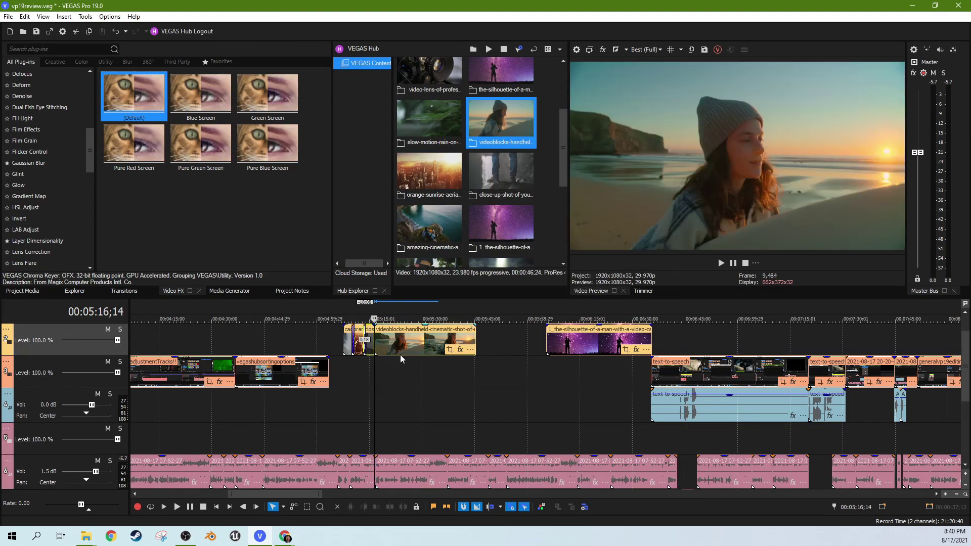
{"action": "scroll", "coordinate": [399, 354], "scroll_direction": "up", "scroll_amount": 4}
{"action": "left_click", "coordinate": [522, 347]}
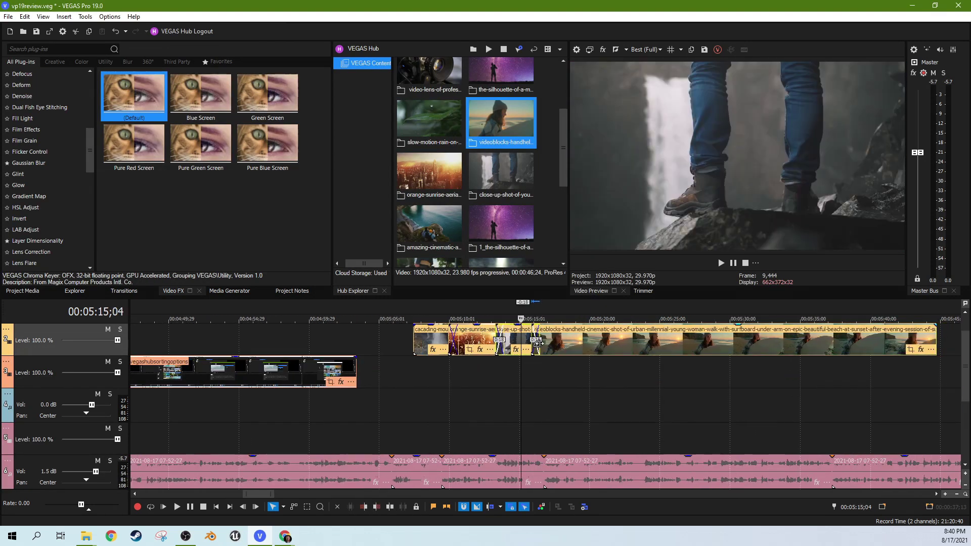
{"action": "key", "text": "space"}
{"action": "scroll", "coordinate": [677, 344], "scroll_direction": "up", "scroll_amount": 3}
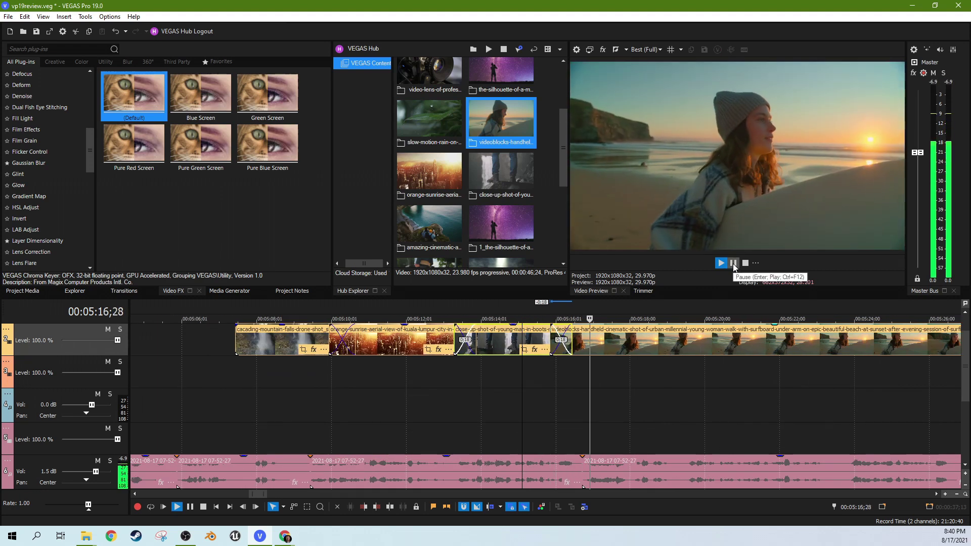
{"action": "left_click", "coordinate": [663, 335]}
Split the beach clip at 00:05:19 and delete the tail after the cut
{"action": "left_click", "coordinate": [631, 343]}
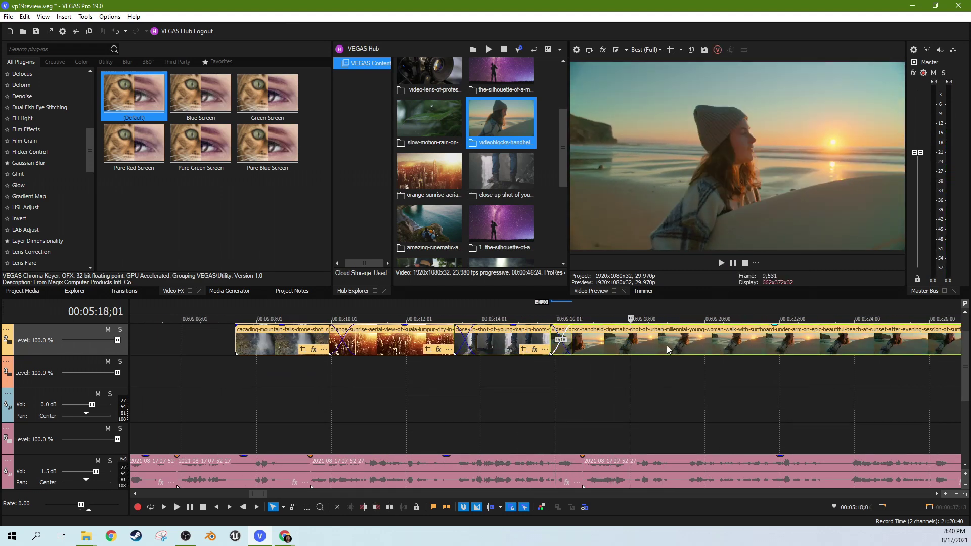
{"action": "left_click", "coordinate": [667, 345]}
{"action": "key", "text": "s"}
{"action": "left_click", "coordinate": [682, 347]}
{"action": "key", "text": "Delete"}
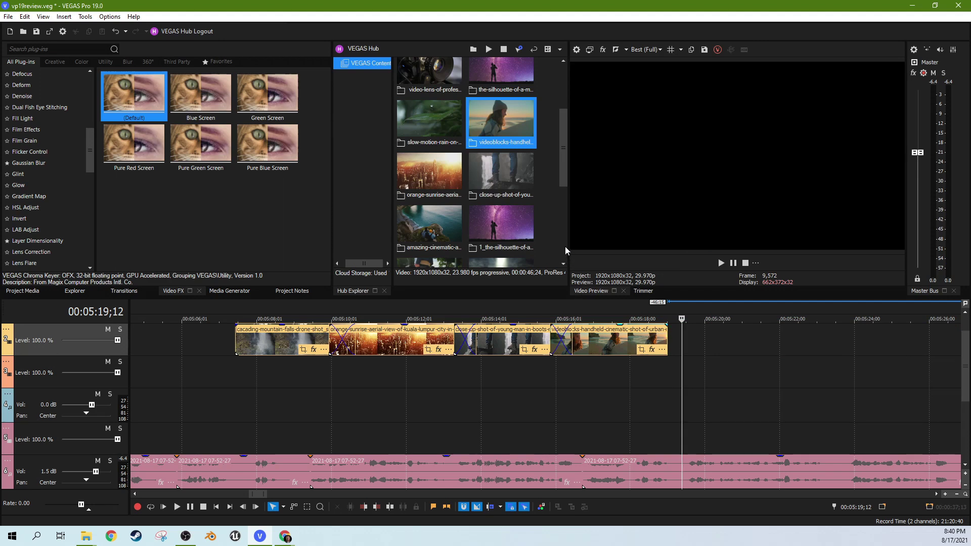
{"action": "scroll", "coordinate": [555, 202], "scroll_direction": "down", "scroll_amount": 5}
{"action": "scroll", "coordinate": [551, 208], "scroll_direction": "down", "scroll_amount": 1}
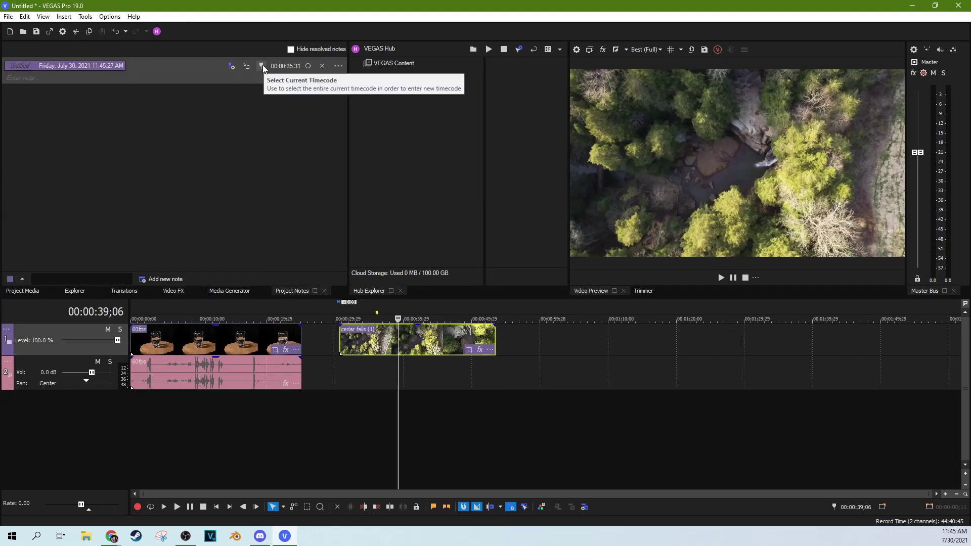
Enter 'zoom in here' as the project note text and update its timecode
{"action": "left_click", "coordinate": [263, 65]}
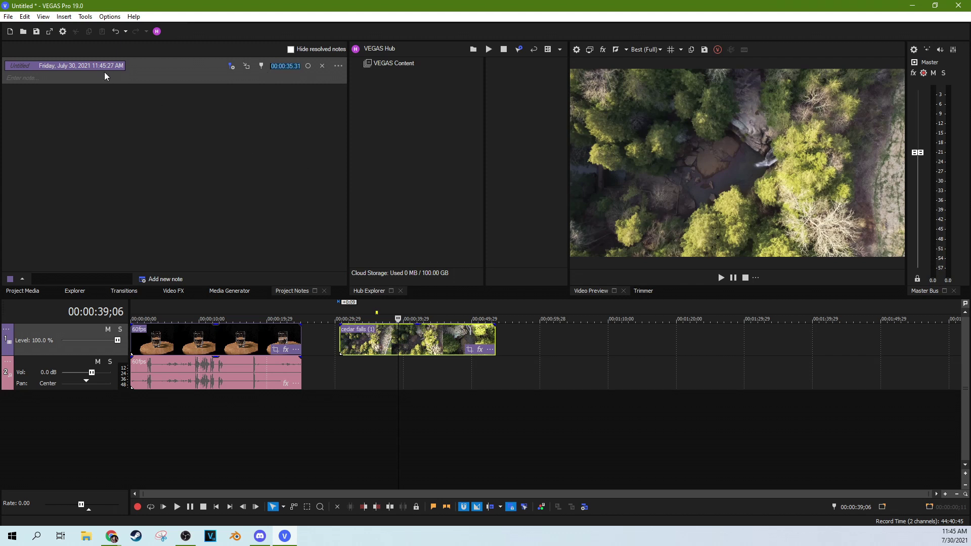
{"action": "left_click", "coordinate": [68, 78]}
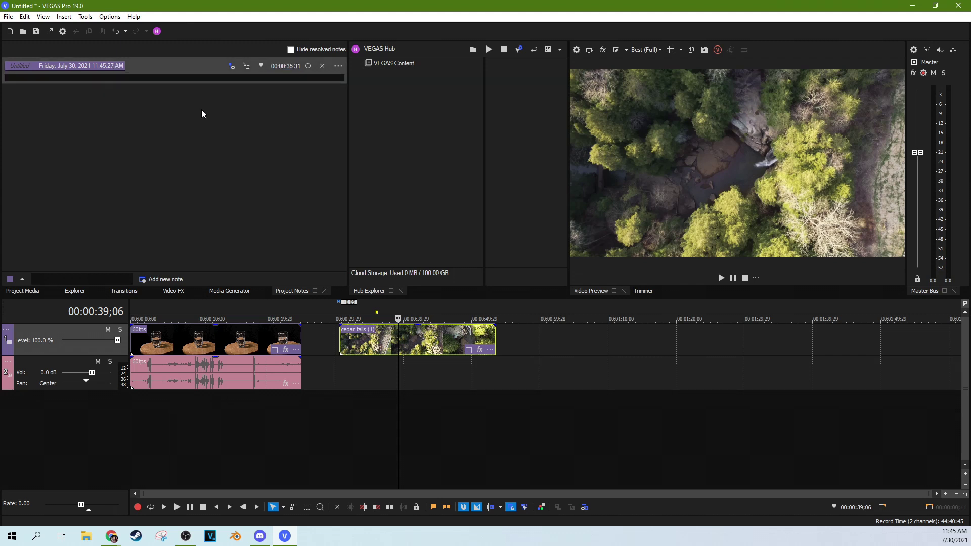
{"action": "type", "text": "zoom in here"}
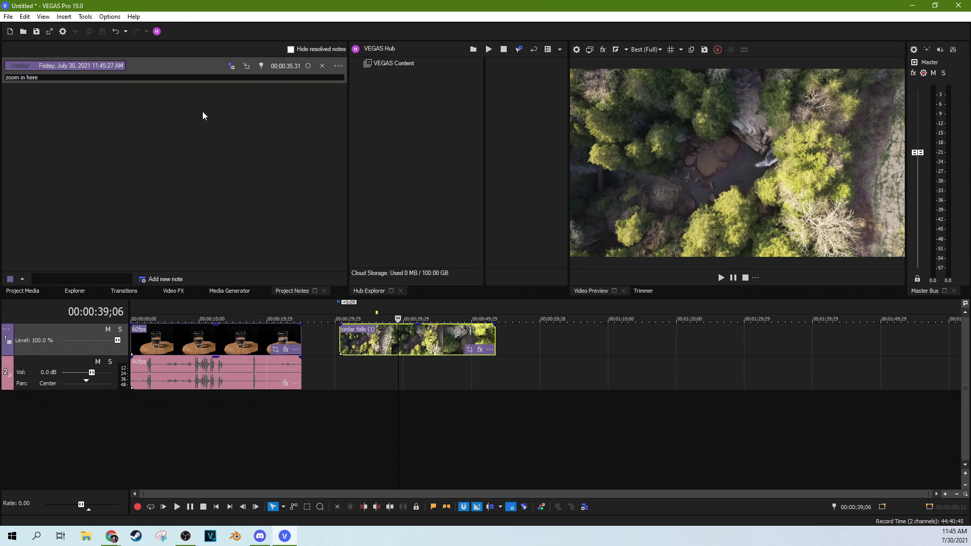
{"action": "left_click", "coordinate": [202, 112]}
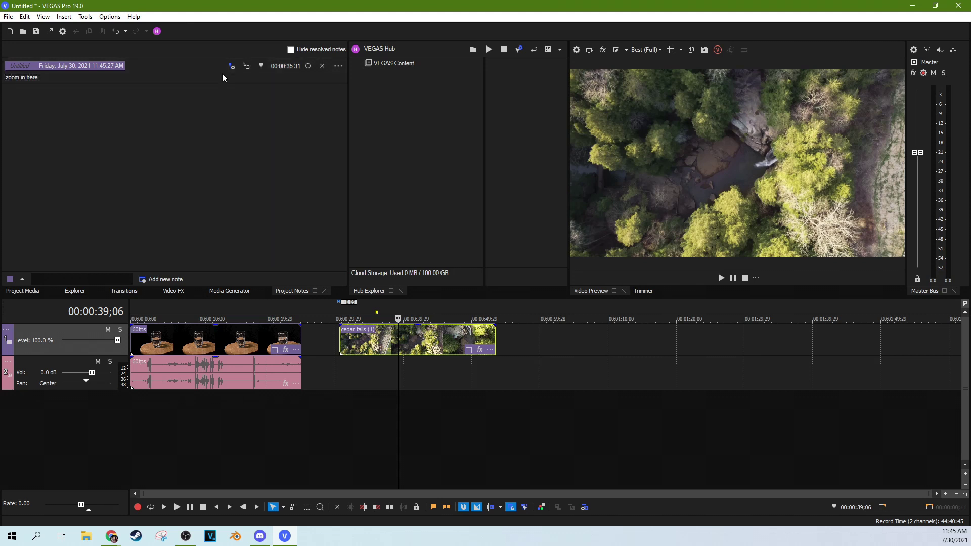
{"action": "left_click", "coordinate": [233, 67]}
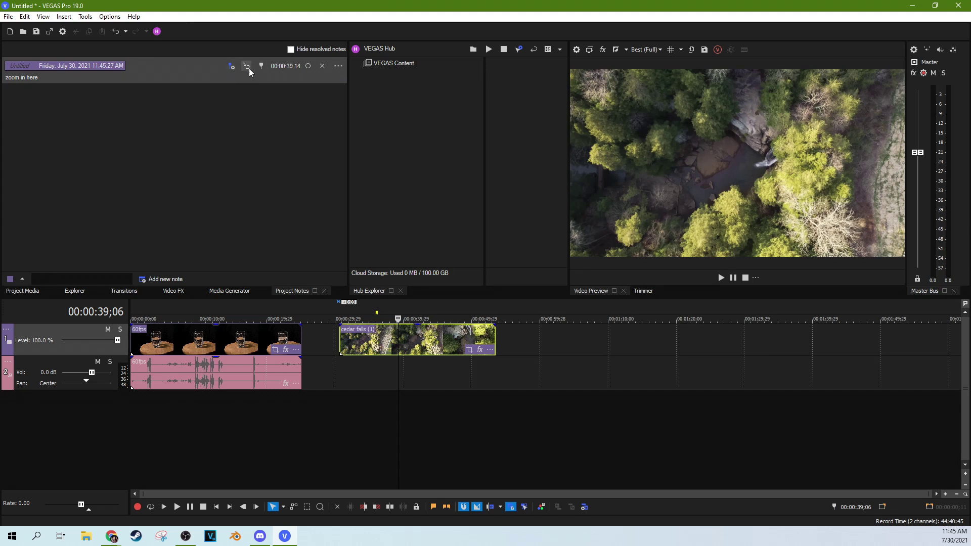
Move the playhead, reselect the note's timecode, and play the rain-on-plant clip
{"action": "left_click", "coordinate": [600, 336]}
{"action": "left_click", "coordinate": [788, 372]}
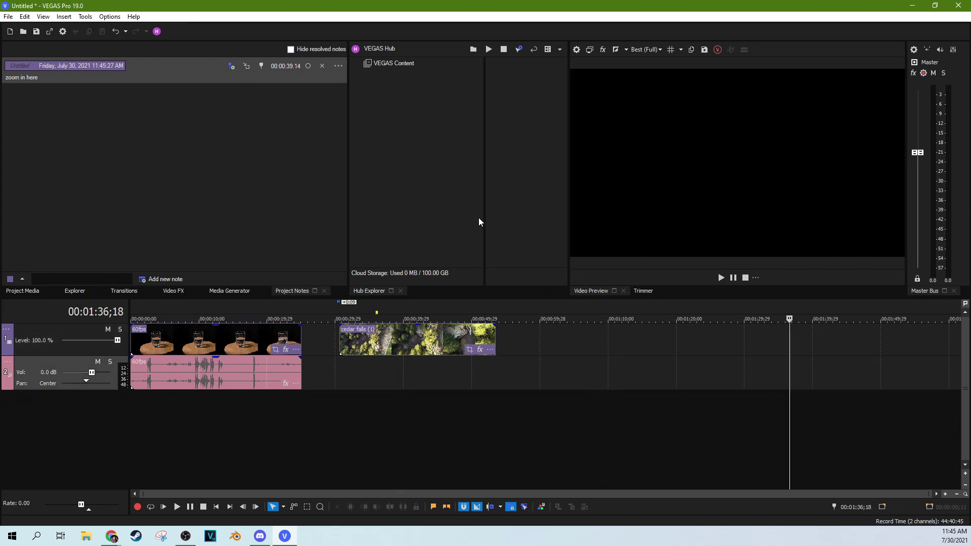
{"action": "left_click", "coordinate": [261, 69]}
{"action": "left_click", "coordinate": [281, 123]}
{"action": "left_click", "coordinate": [286, 65]}
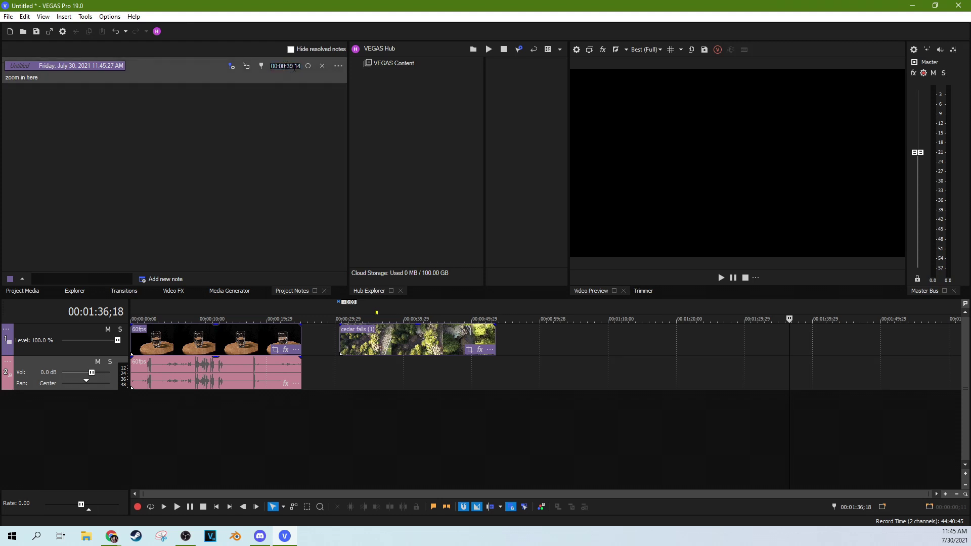
{"action": "left_click", "coordinate": [307, 90]}
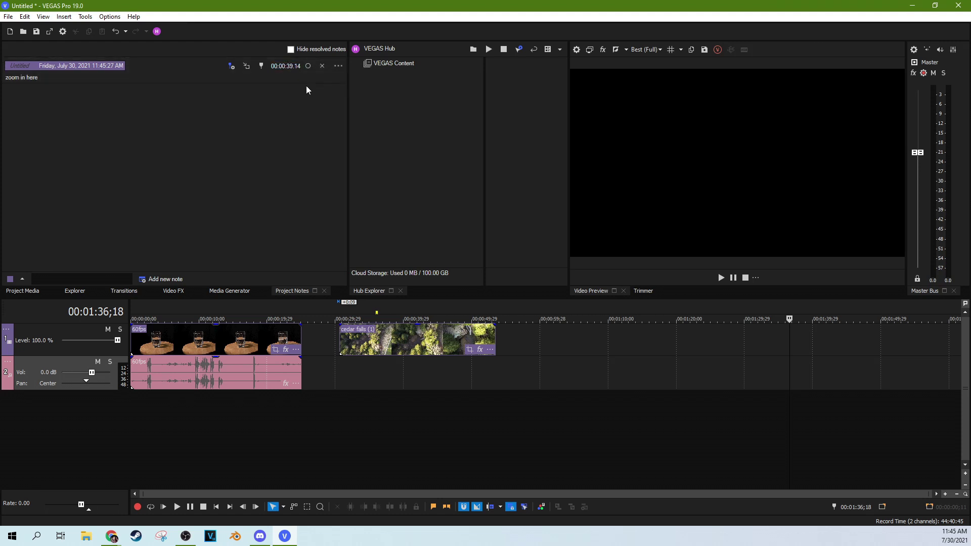
{"action": "left_click", "coordinate": [261, 66]}
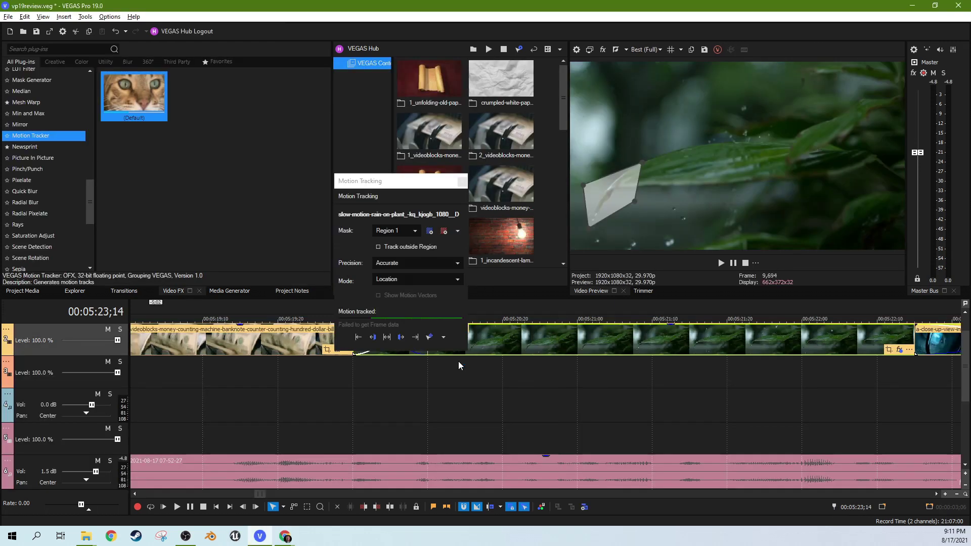
{"action": "left_click", "coordinate": [483, 369]}
{"action": "key", "text": "space"}
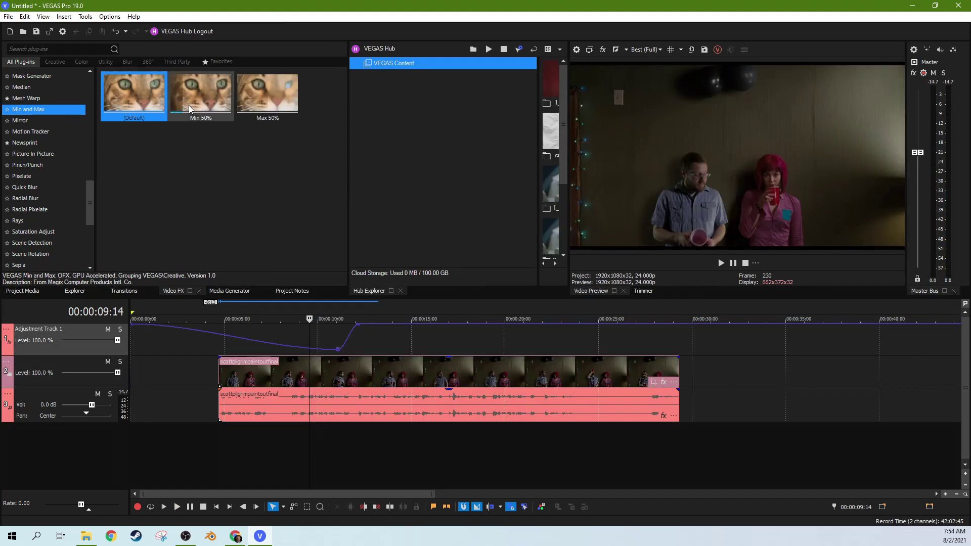
Apply Min and Max's Min 50% preset to Adjustment Track 1 with vertical range 0.000
{"action": "left_click", "coordinate": [189, 108]}
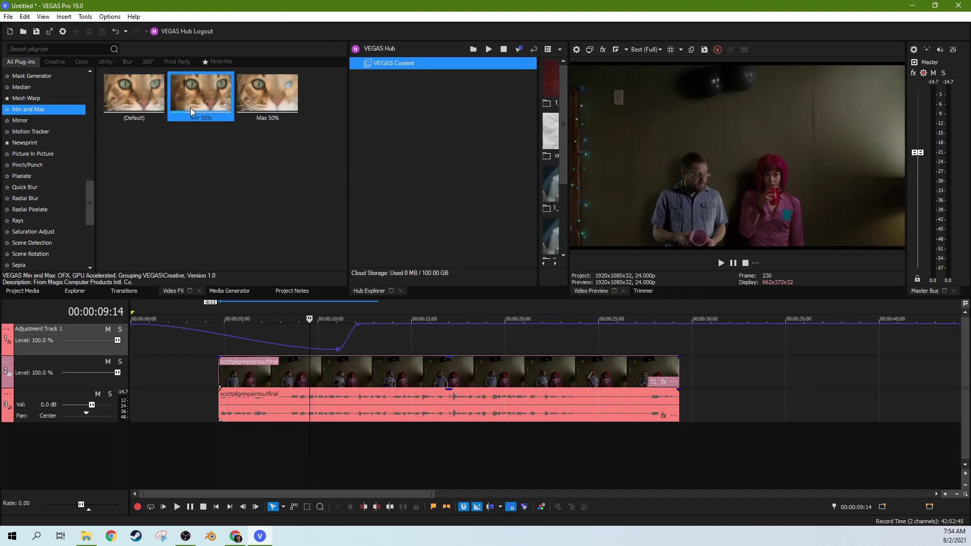
{"action": "left_click_drag", "start_coordinate": [190, 107], "coordinate": [324, 367]}
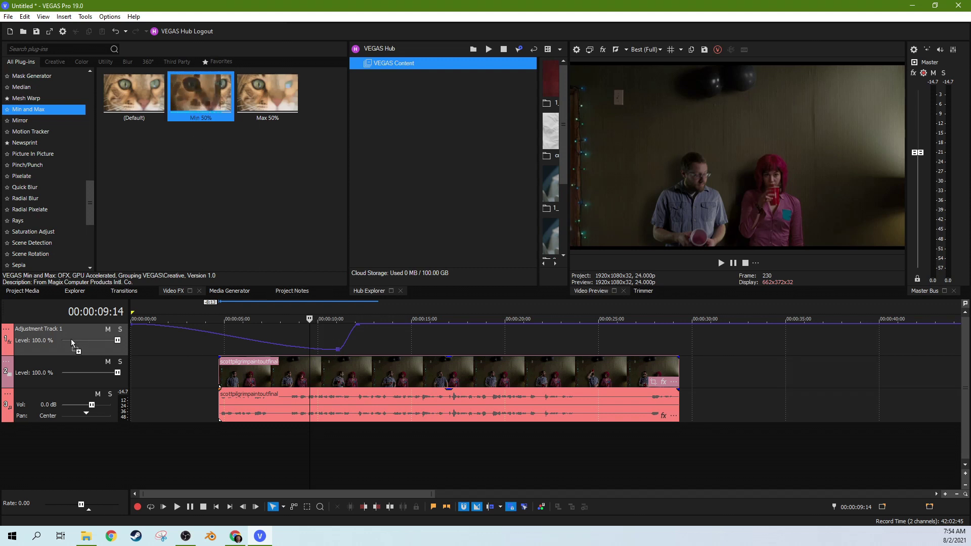
{"action": "left_click_drag", "start_coordinate": [71, 338], "coordinate": [62, 333]}
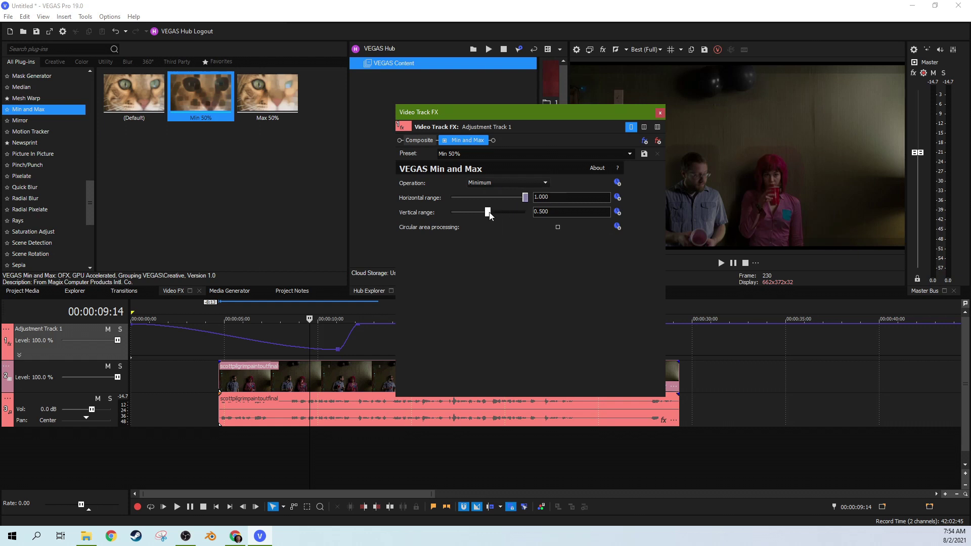
{"action": "left_click_drag", "start_coordinate": [490, 215], "coordinate": [391, 215]}
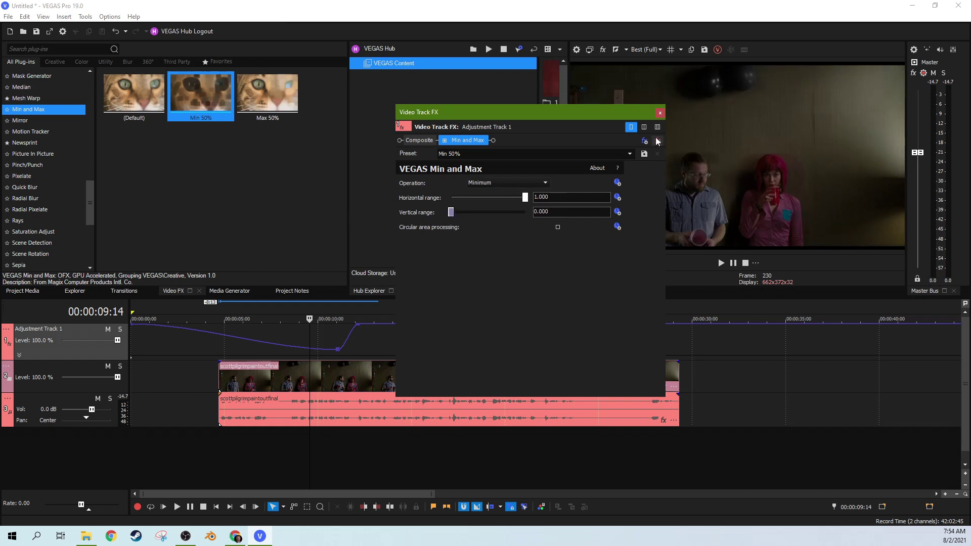
{"action": "left_click", "coordinate": [660, 112]}
Browse Video FX presets and choose Channel Blend's Green channel only
{"action": "left_click", "coordinate": [48, 156]}
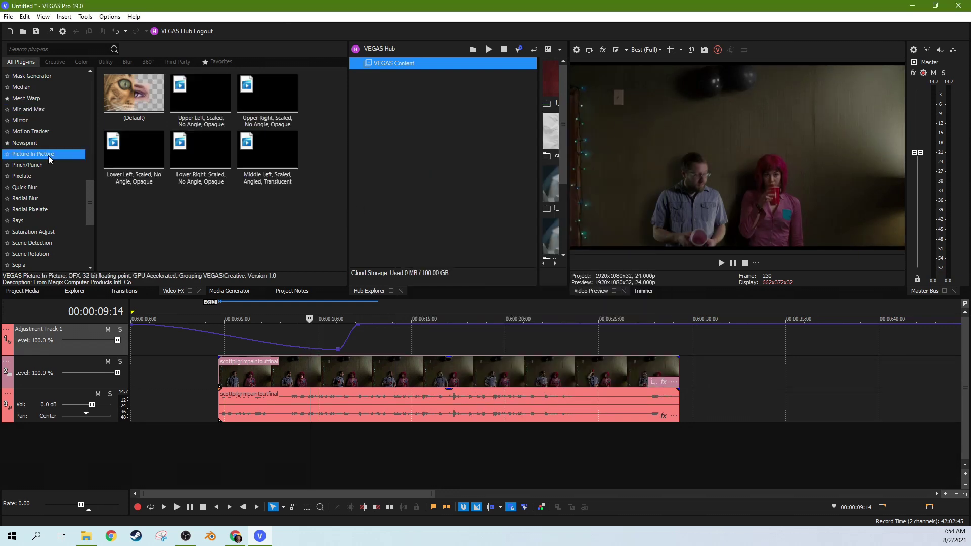
{"action": "scroll", "coordinate": [48, 156], "scroll_direction": "up", "scroll_amount": 10}
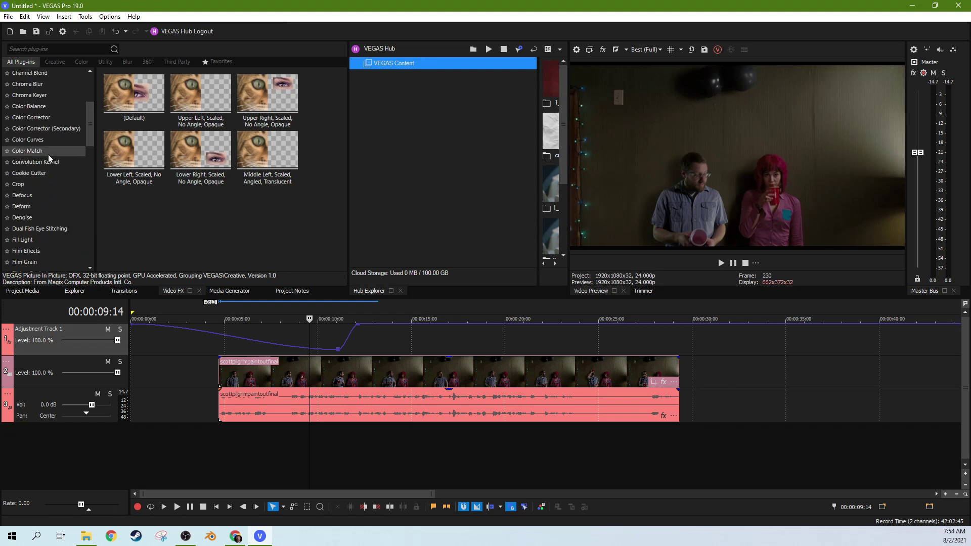
{"action": "left_click", "coordinate": [41, 84]}
{"action": "scroll", "coordinate": [81, 120], "scroll_direction": "up", "scroll_amount": 4}
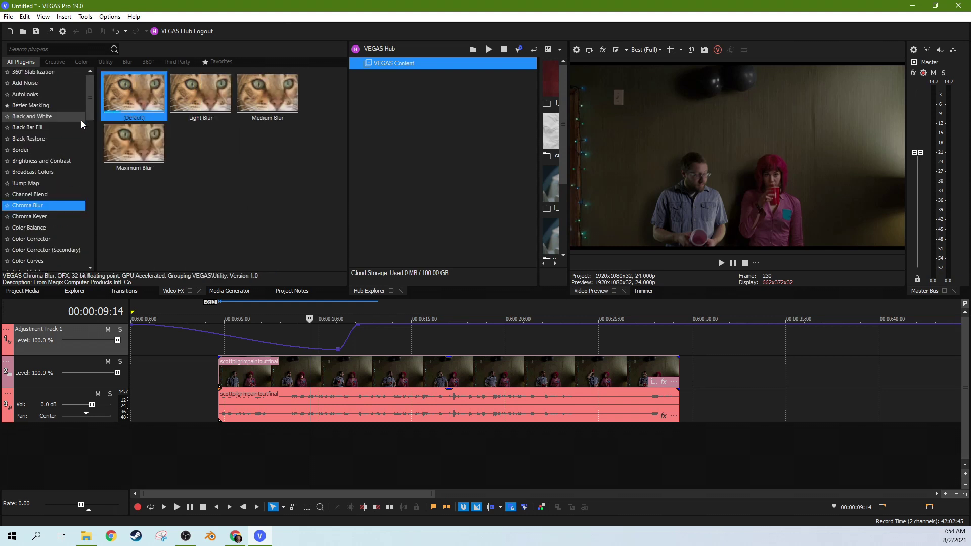
{"action": "left_click", "coordinate": [47, 161]}
{"action": "left_click", "coordinate": [47, 183]}
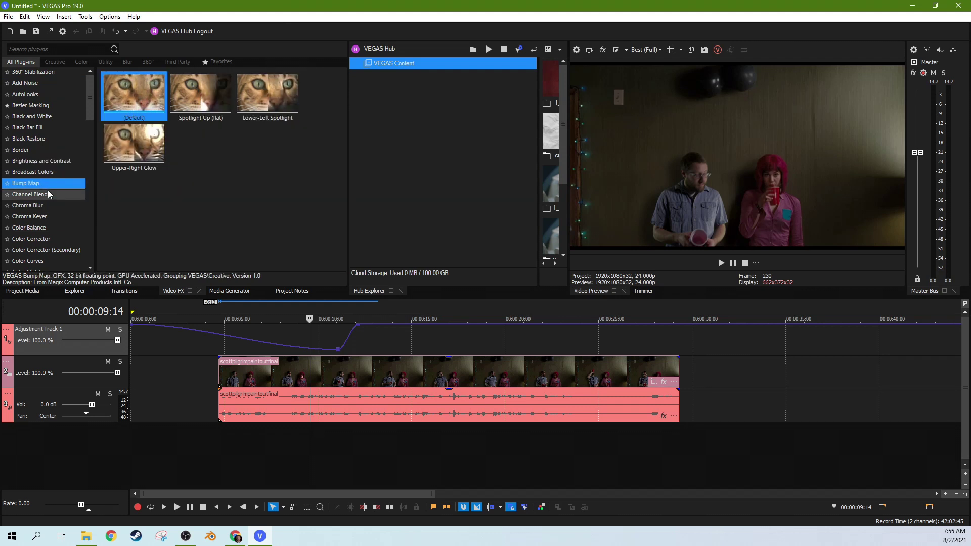
{"action": "left_click", "coordinate": [47, 193]}
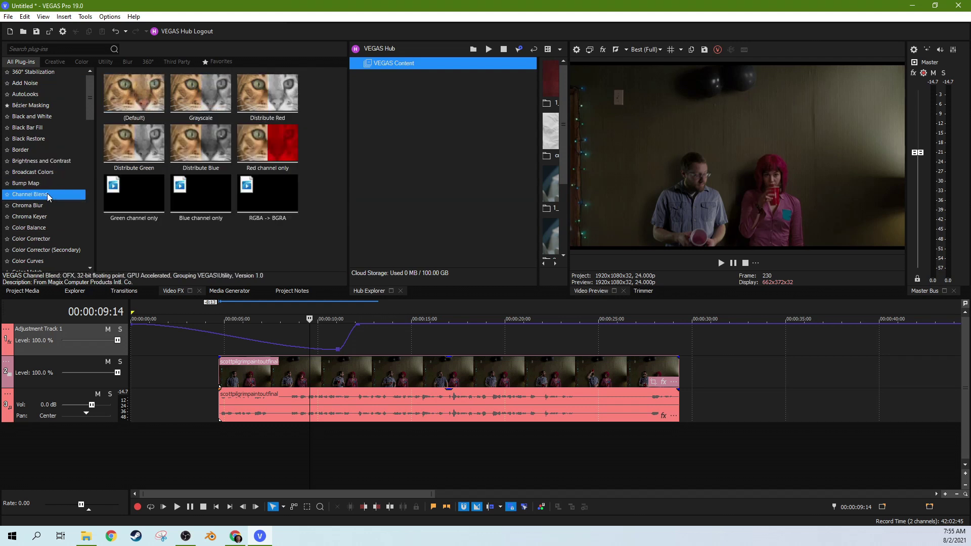
{"action": "left_click", "coordinate": [130, 189]}
Apply Channel Blend 'Green channel only' to Adjustment Track 1, drop its Composite Level point to 0%, and play back
{"action": "left_click_drag", "start_coordinate": [79, 332], "coordinate": [79, 334]}
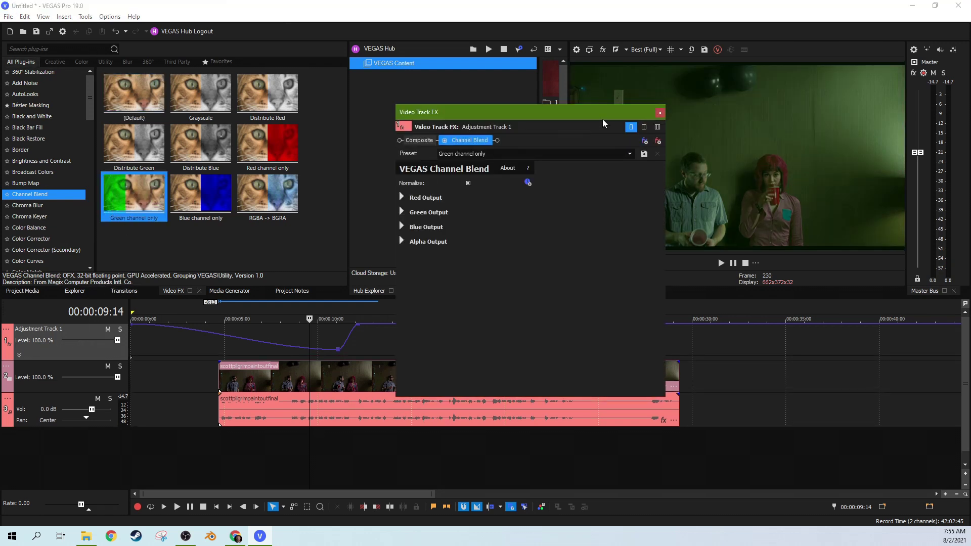
{"action": "left_click", "coordinate": [660, 113]}
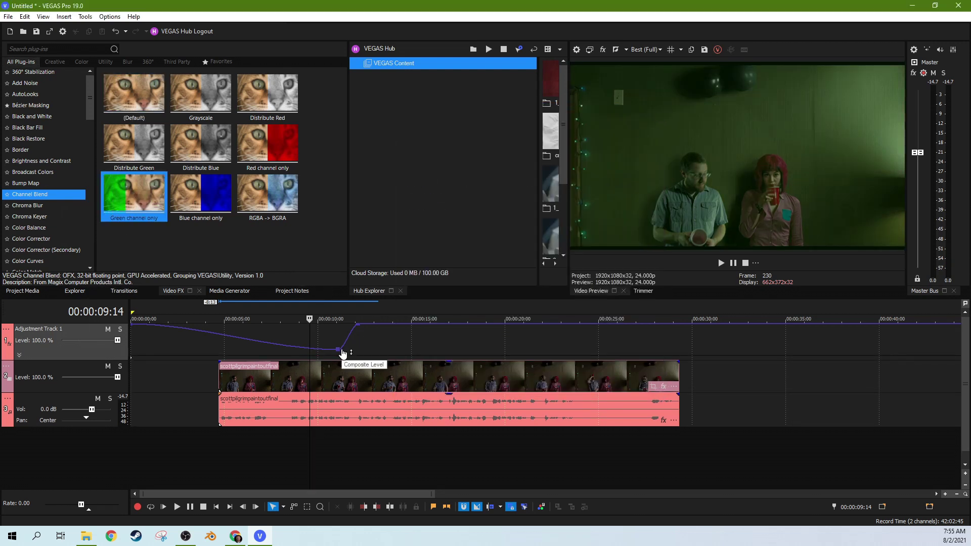
{"action": "left_click_drag", "start_coordinate": [314, 352], "coordinate": [296, 317]}
{"action": "left_click", "coordinate": [280, 334]}
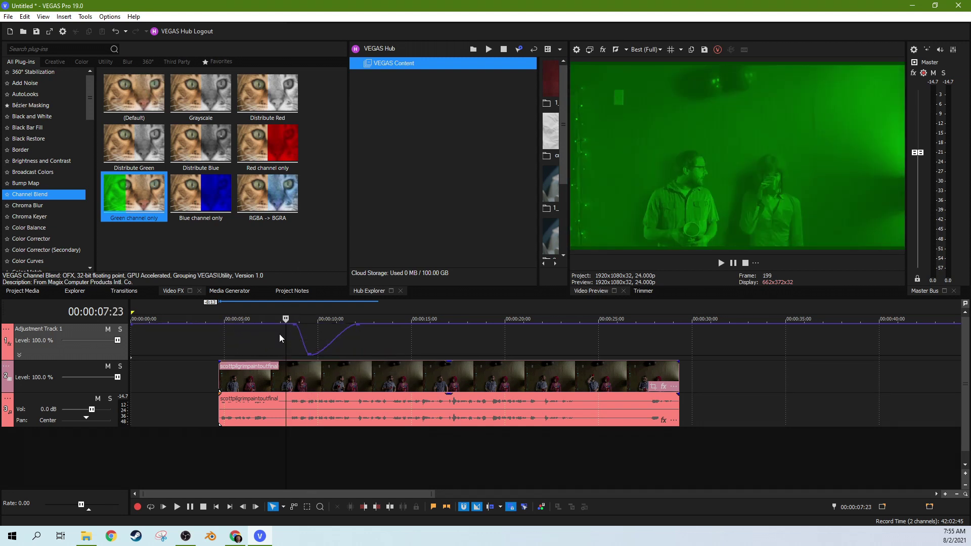
{"action": "left_click", "coordinate": [722, 262]}
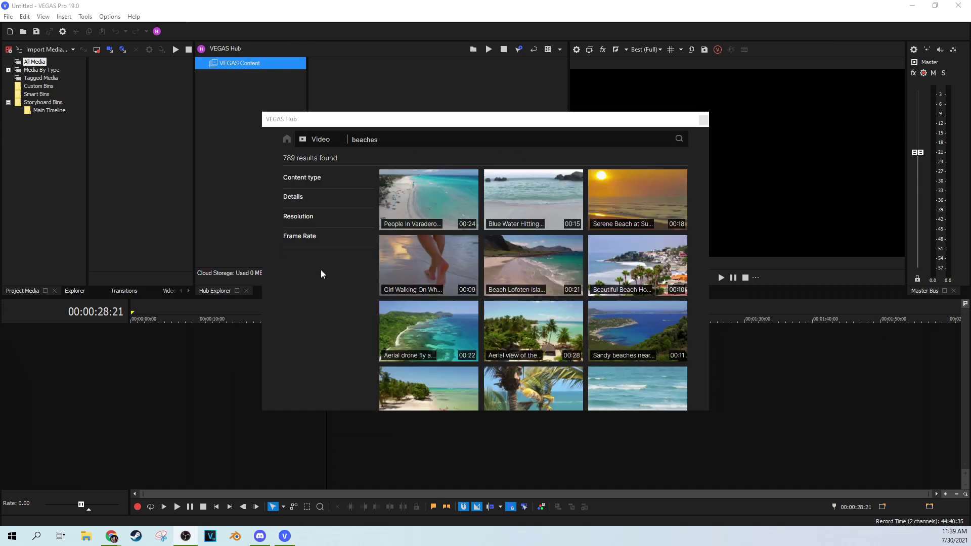
Expand the Content type, Details, Resolution and Frame Rate filters in the Hub stock footage window
{"action": "left_click", "coordinate": [322, 271]}
{"action": "left_click", "coordinate": [311, 181]}
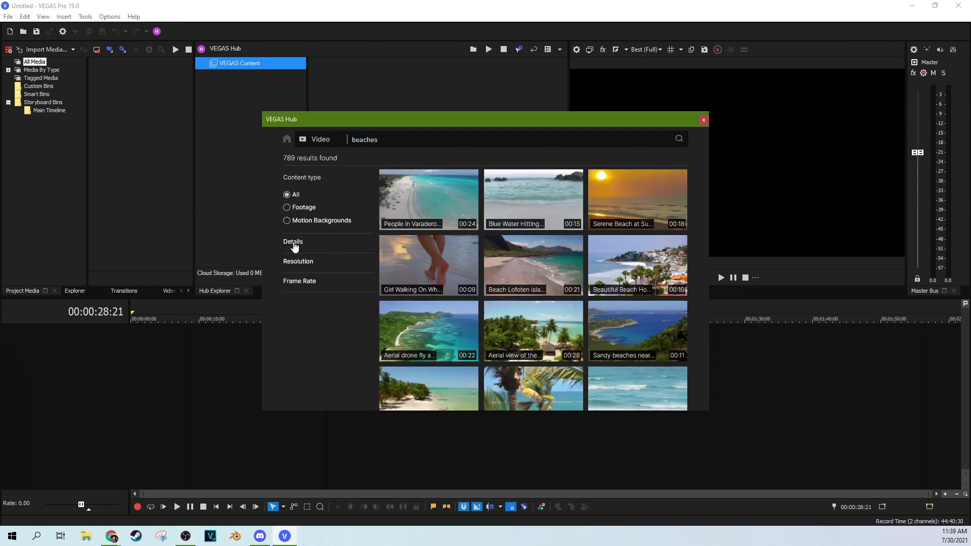
{"action": "left_click", "coordinate": [289, 246]}
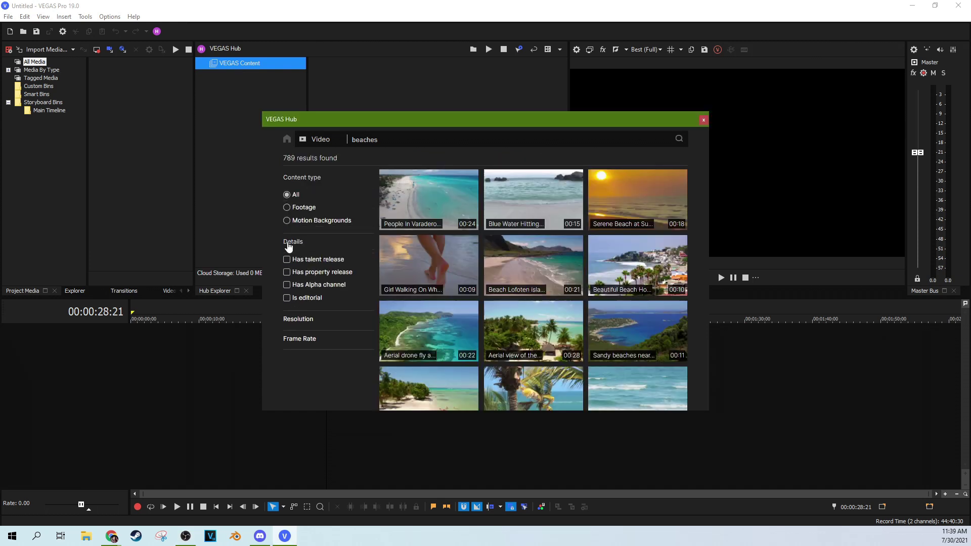
{"action": "left_click", "coordinate": [303, 321]}
{"action": "scroll", "coordinate": [332, 312], "scroll_direction": "down", "scroll_amount": 1}
{"action": "left_click", "coordinate": [301, 369]}
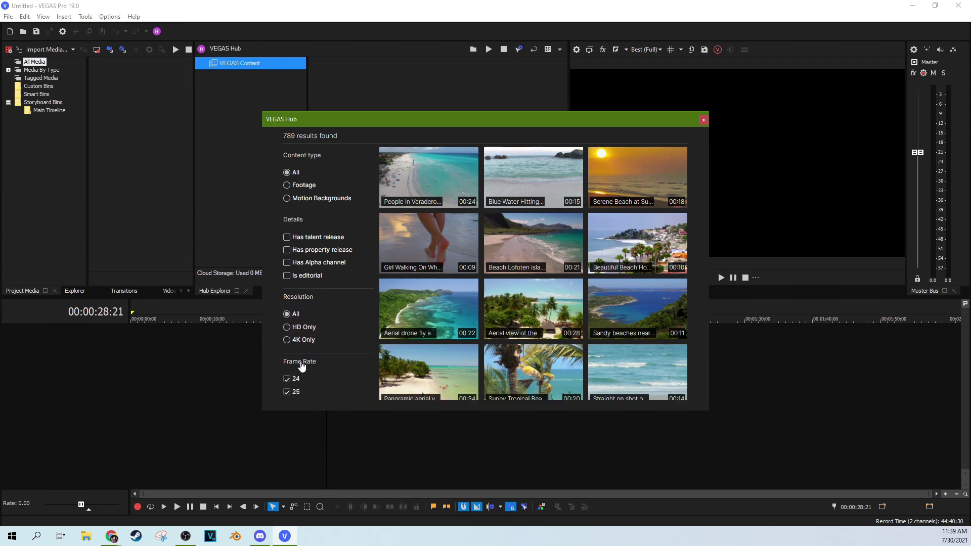
{"action": "scroll", "coordinate": [325, 277], "scroll_direction": "down", "scroll_amount": 2}
Open the Blue Water Hitting Sandy Bermuda Beach clip and show its download formats
{"action": "scroll", "coordinate": [310, 341], "scroll_direction": "up", "scroll_amount": 2}
{"action": "left_click", "coordinate": [556, 182]}
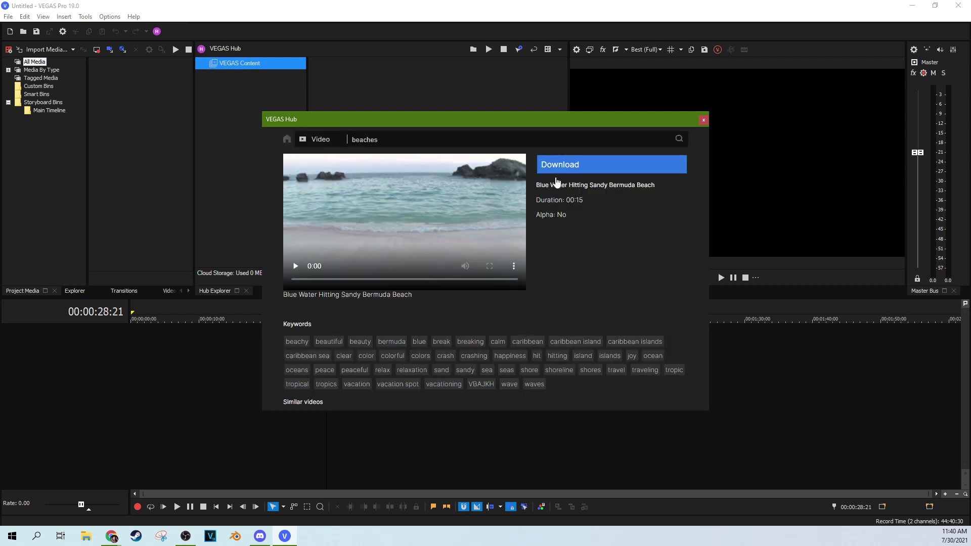
{"action": "left_click", "coordinate": [568, 173]}
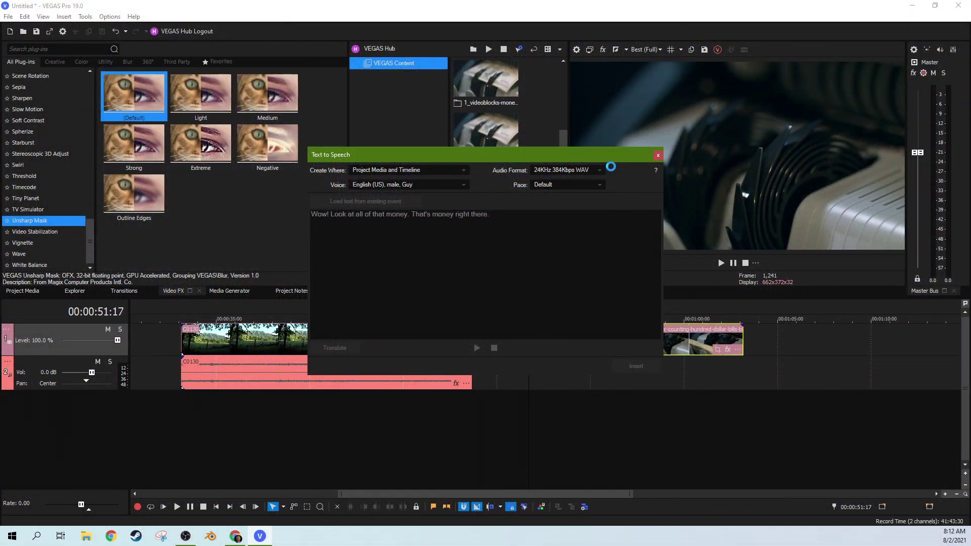
Move the AudioClip up to track 2 under the money footage and play it back
{"action": "left_click_drag", "start_coordinate": [607, 155], "coordinate": [445, 155]}
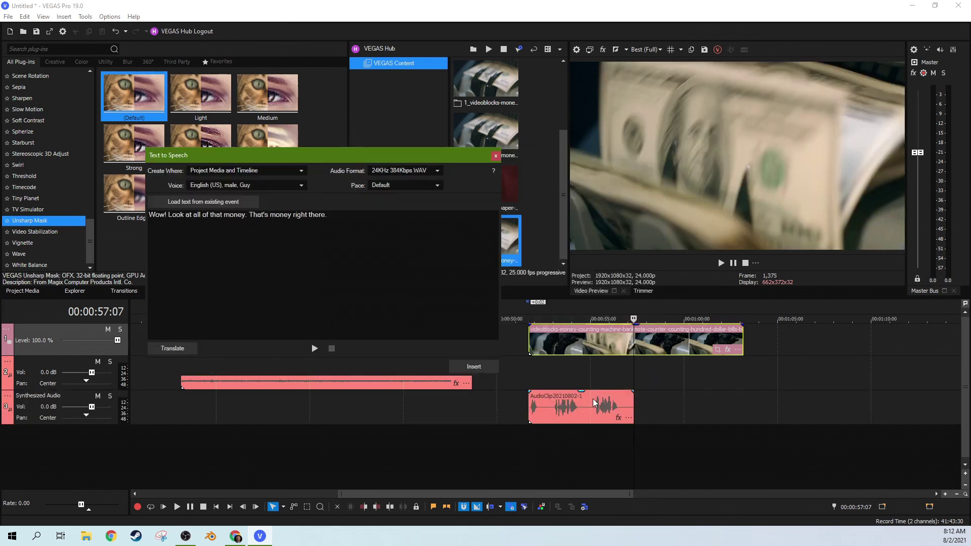
{"action": "left_click_drag", "start_coordinate": [594, 403], "coordinate": [589, 377]}
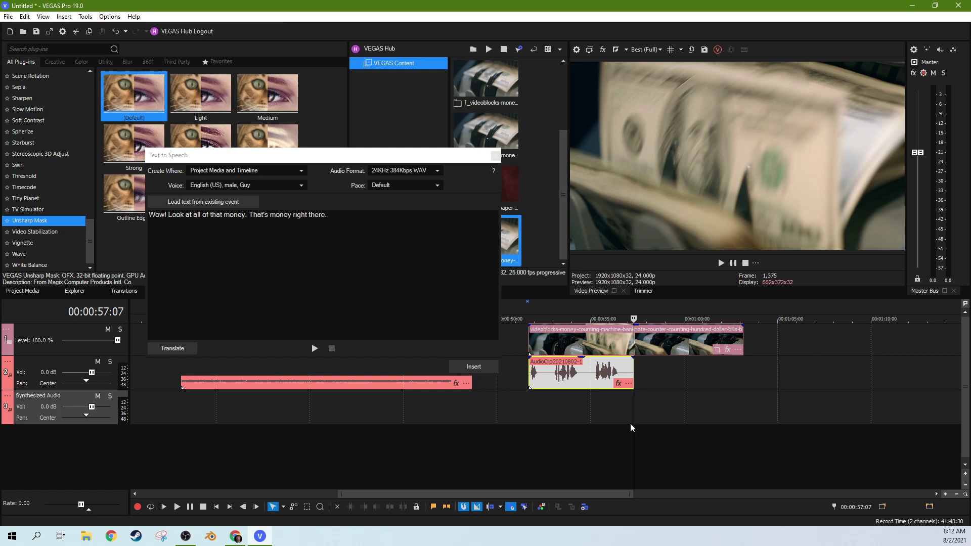
{"action": "left_click", "coordinate": [524, 406]}
{"action": "left_click", "coordinate": [721, 263]}
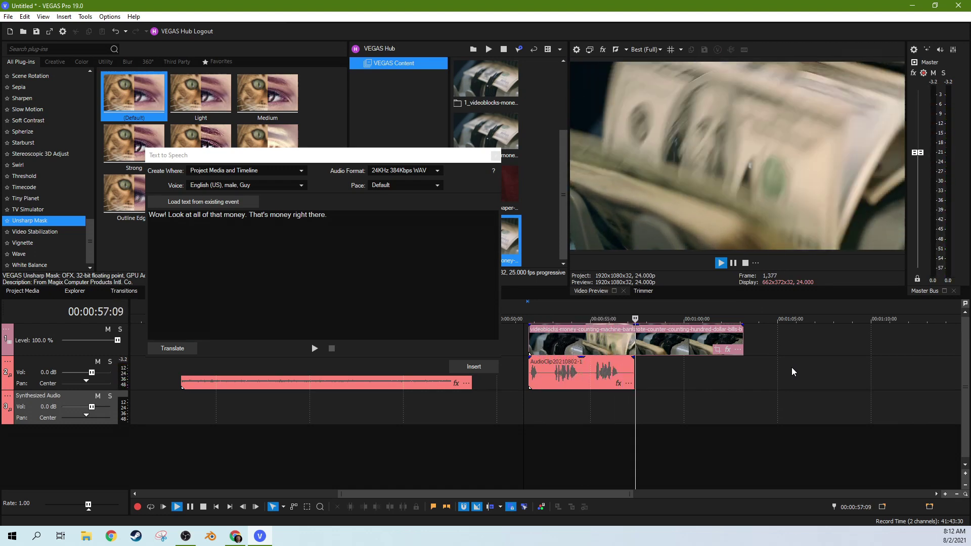
{"action": "left_click", "coordinate": [732, 264]}
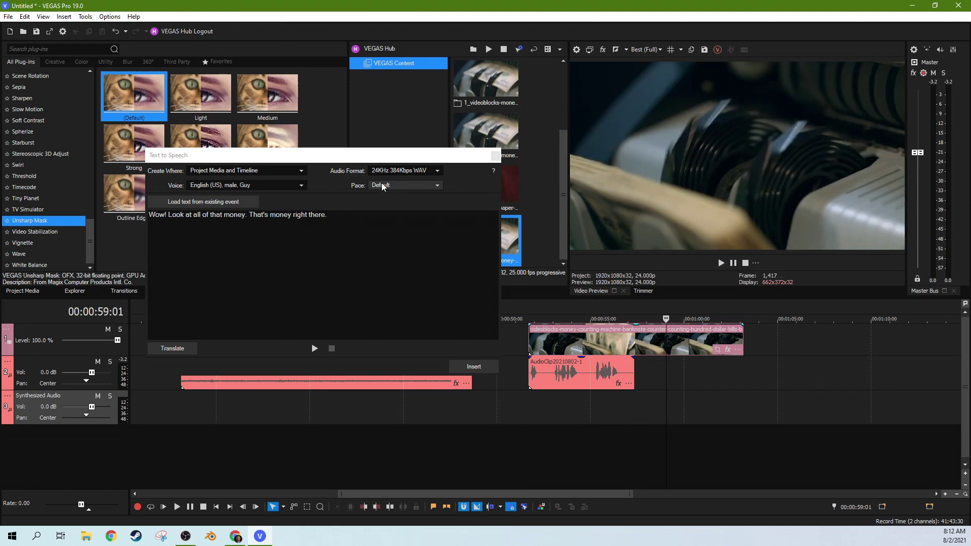
{"action": "left_click", "coordinate": [204, 329]}
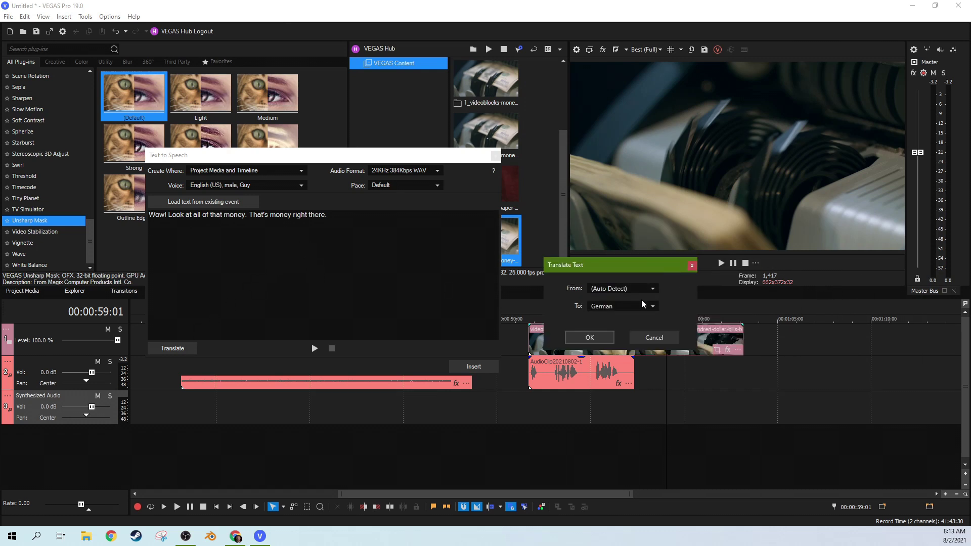
Translate the speech line into Japanese
{"action": "left_click", "coordinate": [653, 305]}
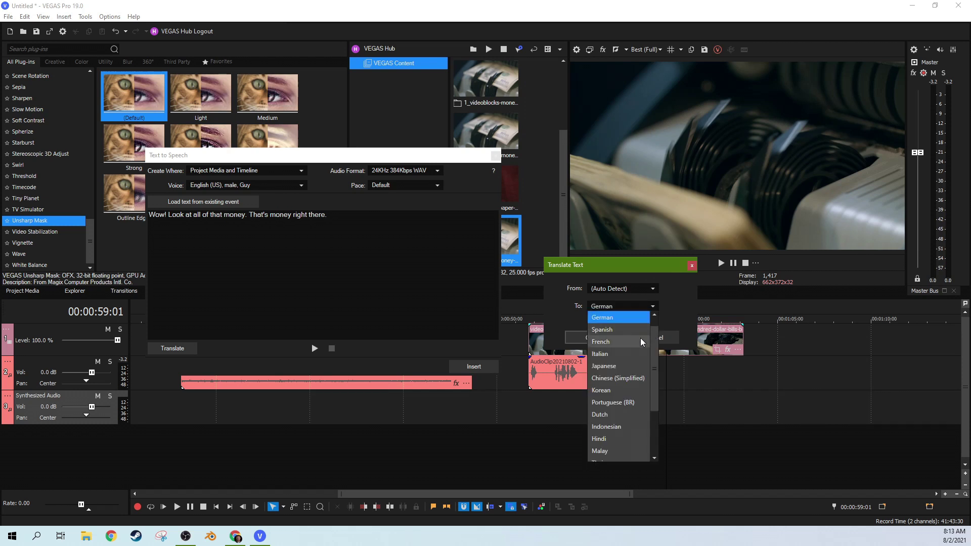
{"action": "scroll", "coordinate": [638, 349], "scroll_direction": "down", "scroll_amount": 2}
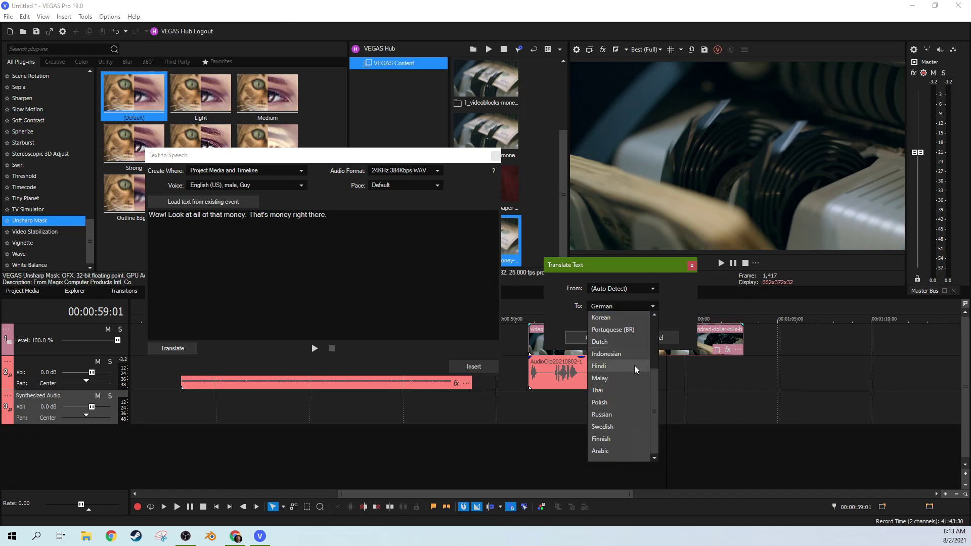
{"action": "scroll", "coordinate": [623, 429], "scroll_direction": "up", "scroll_amount": 2}
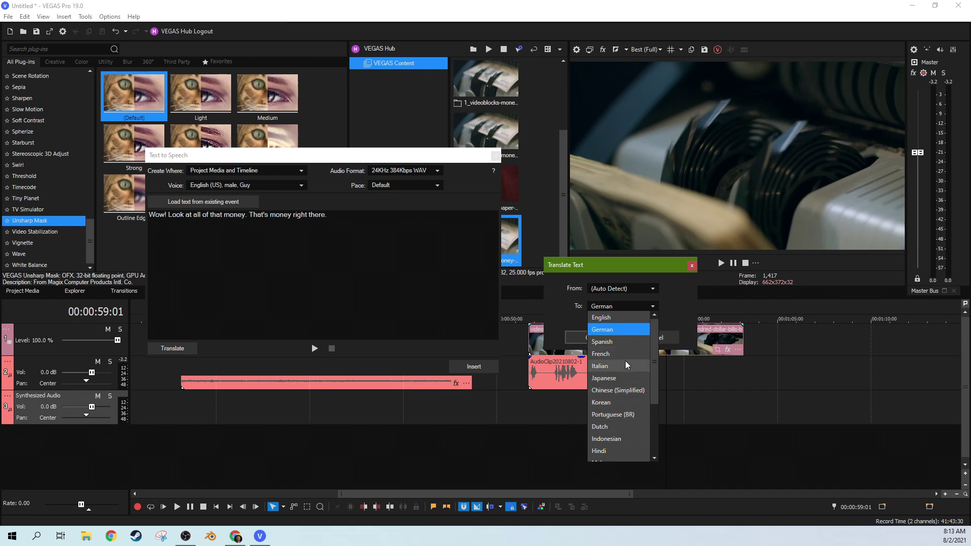
{"action": "left_click", "coordinate": [627, 381]}
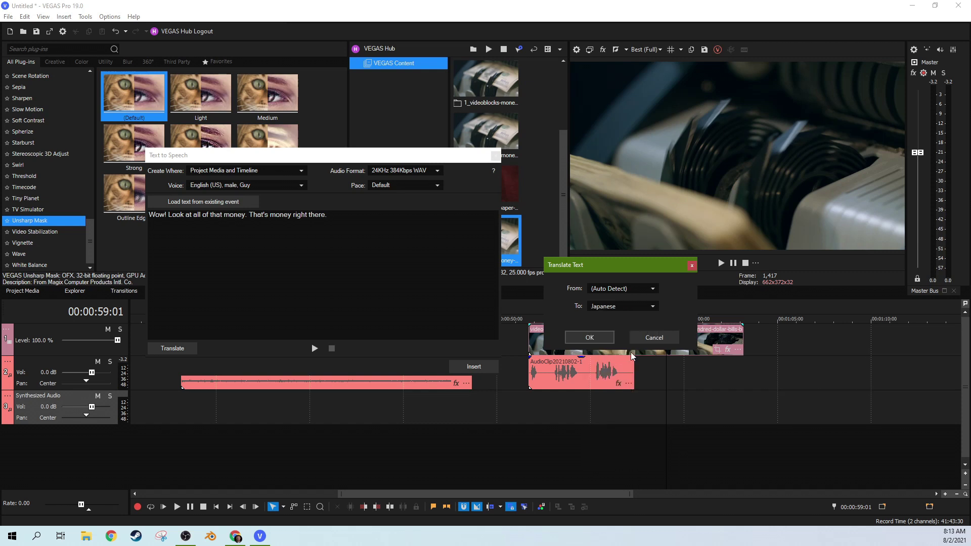
{"action": "left_click", "coordinate": [602, 336]}
Insert the Japanese speech clip right after the first clip and play it back
{"action": "left_click", "coordinate": [636, 383]}
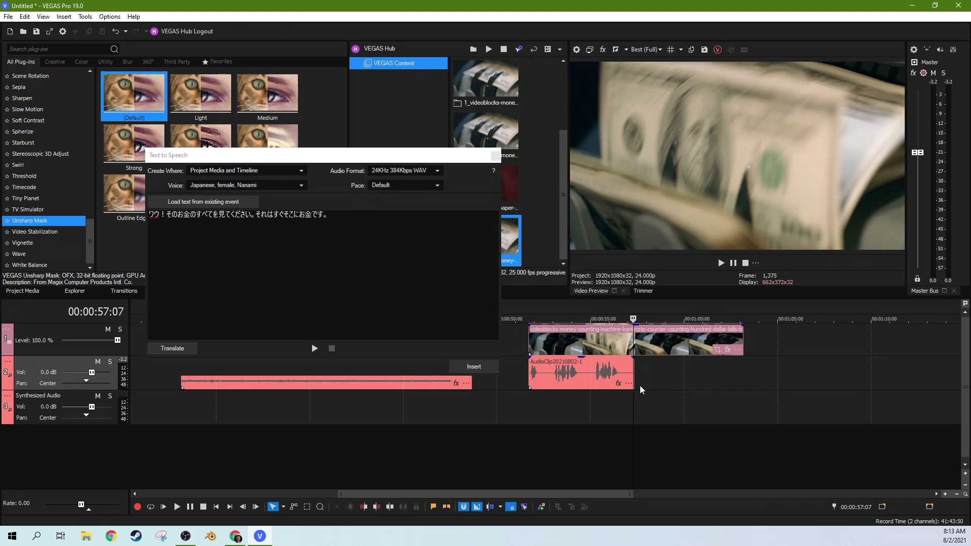
{"action": "left_click", "coordinate": [640, 386]}
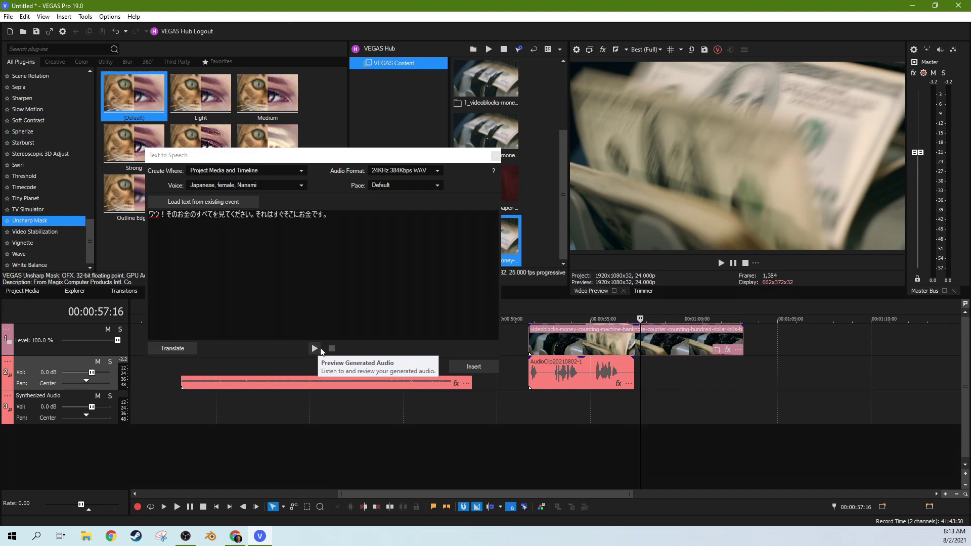
{"action": "left_click", "coordinate": [474, 366]}
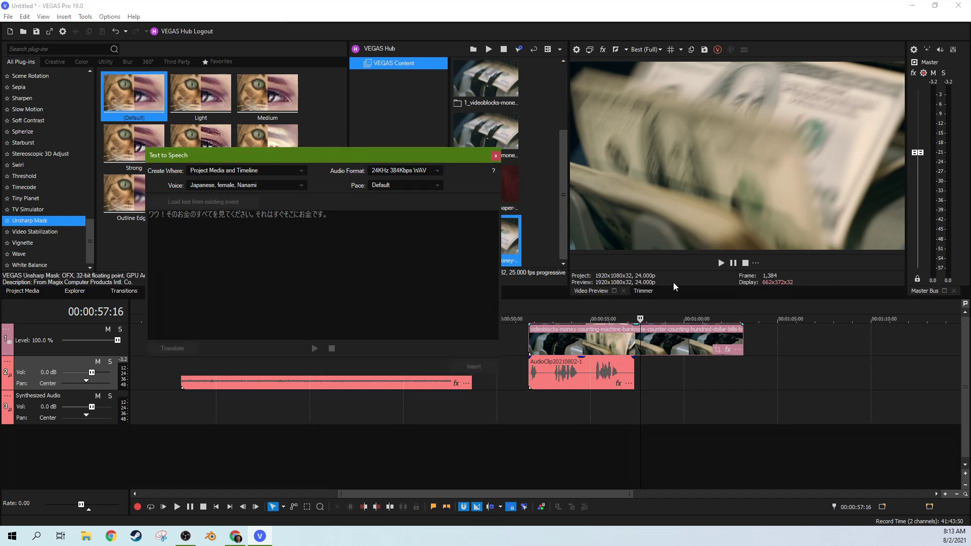
{"action": "key", "text": "space"}
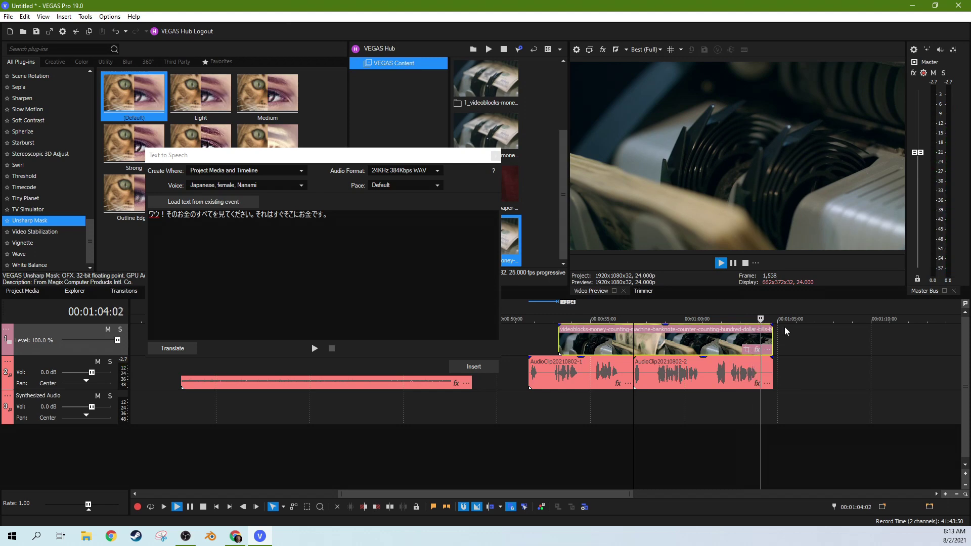
{"action": "key", "text": "Return"}
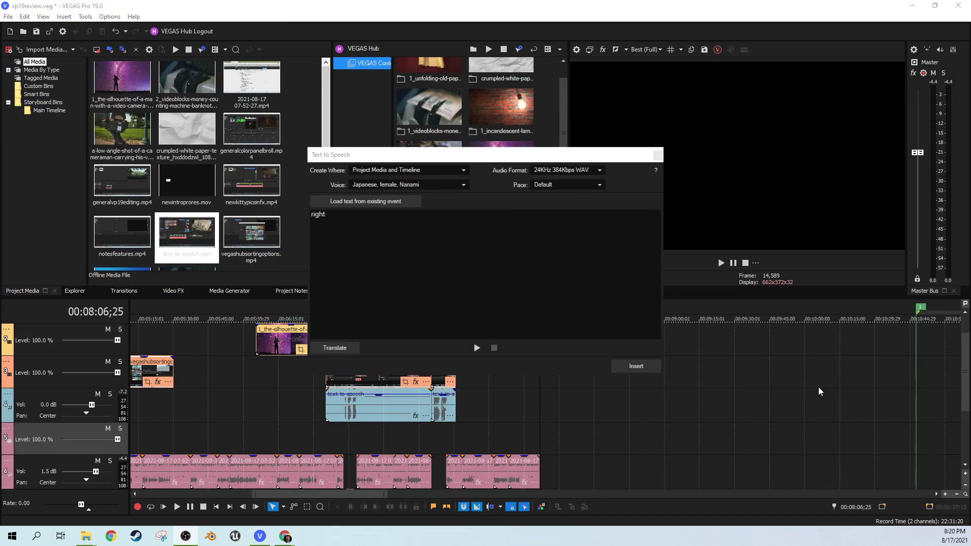
Switch the speech voice to English (UK), male, Ryan and preview the 'right, right' line
{"action": "left_click", "coordinate": [565, 421]}
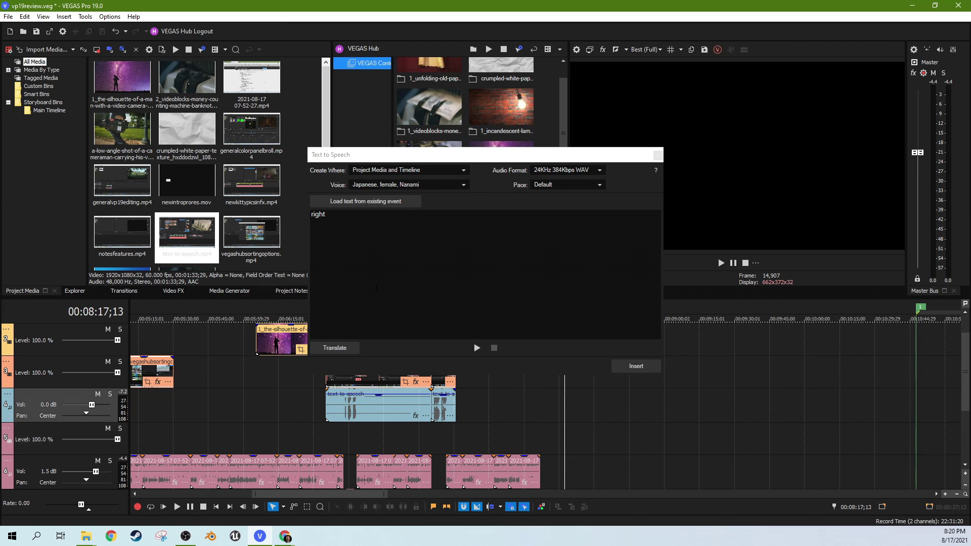
{"action": "left_click", "coordinate": [338, 221]}
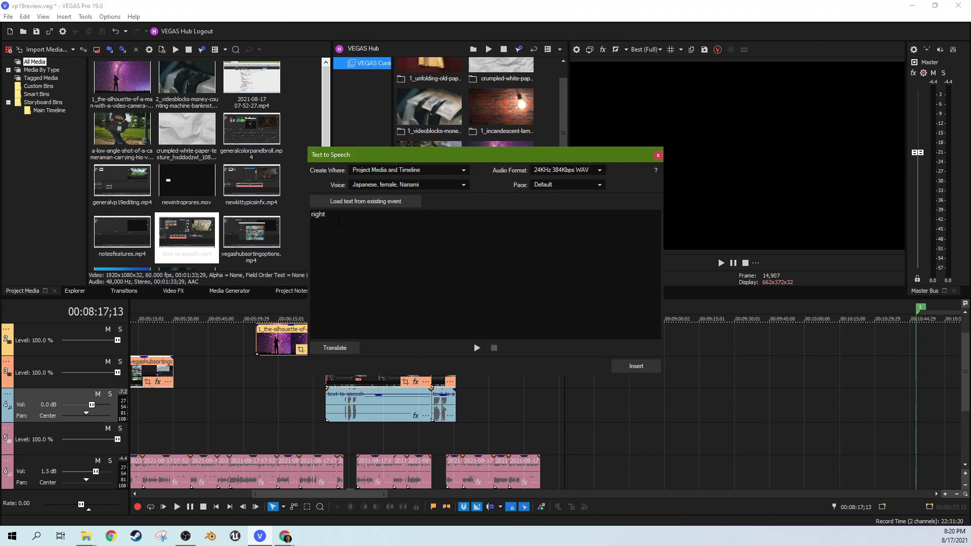
{"action": "left_click", "coordinate": [463, 185]}
{"action": "scroll", "coordinate": [445, 226], "scroll_direction": "up", "scroll_amount": 6}
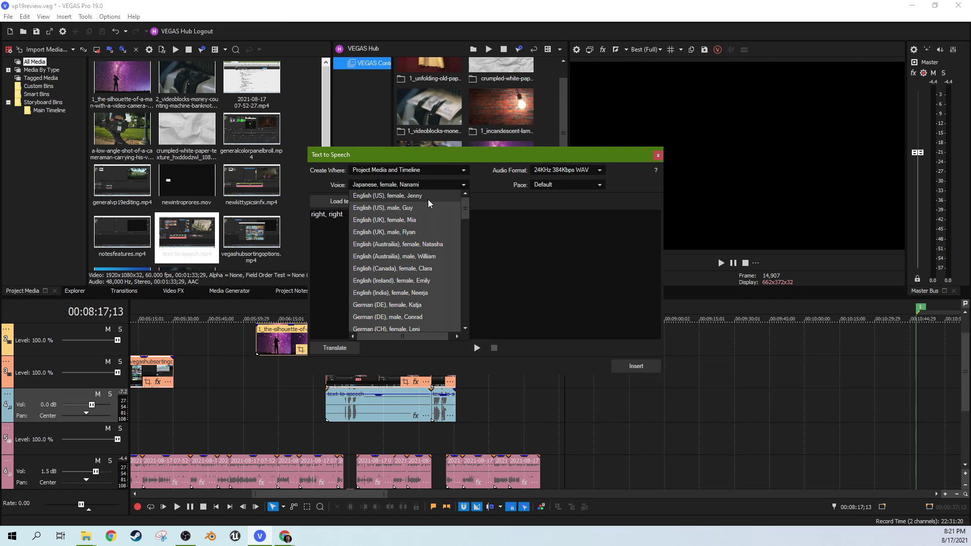
{"action": "left_click", "coordinate": [430, 232]}
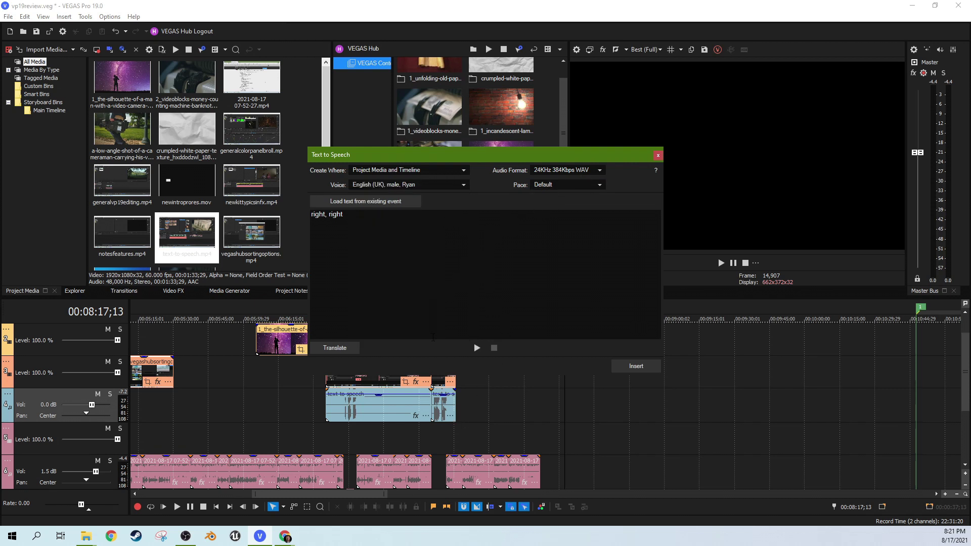
{"action": "left_click", "coordinate": [476, 349]}
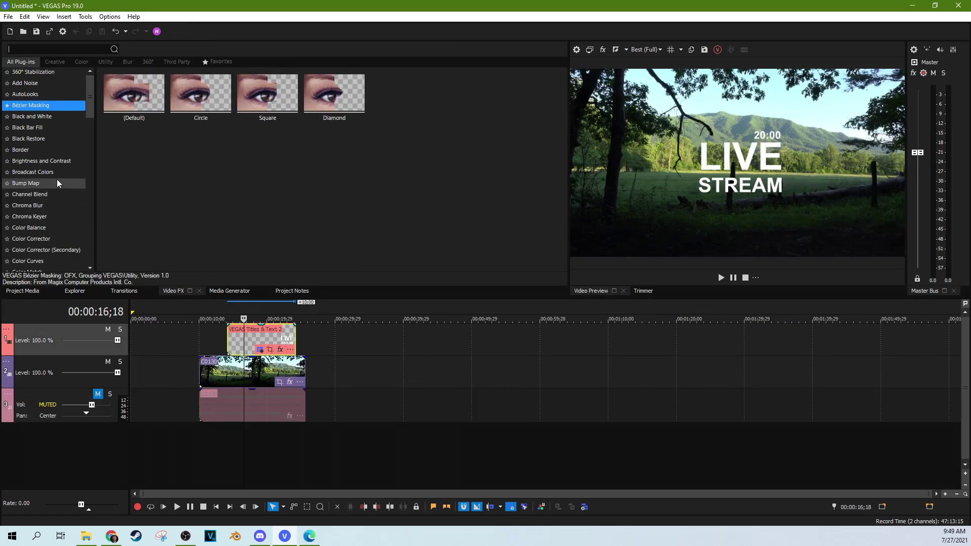
Apply the 70-300mm Zoom Lens flare to clip C0130 and drag its light to the top right
{"action": "scroll", "coordinate": [57, 182], "scroll_direction": "down", "scroll_amount": 4}
{"action": "scroll", "coordinate": [55, 195], "scroll_direction": "down", "scroll_amount": 5}
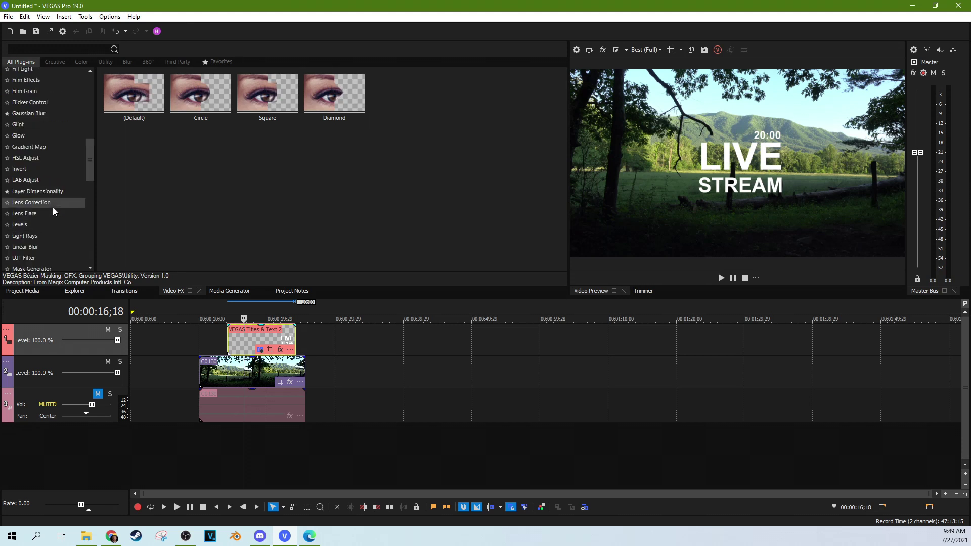
{"action": "left_click", "coordinate": [51, 214]}
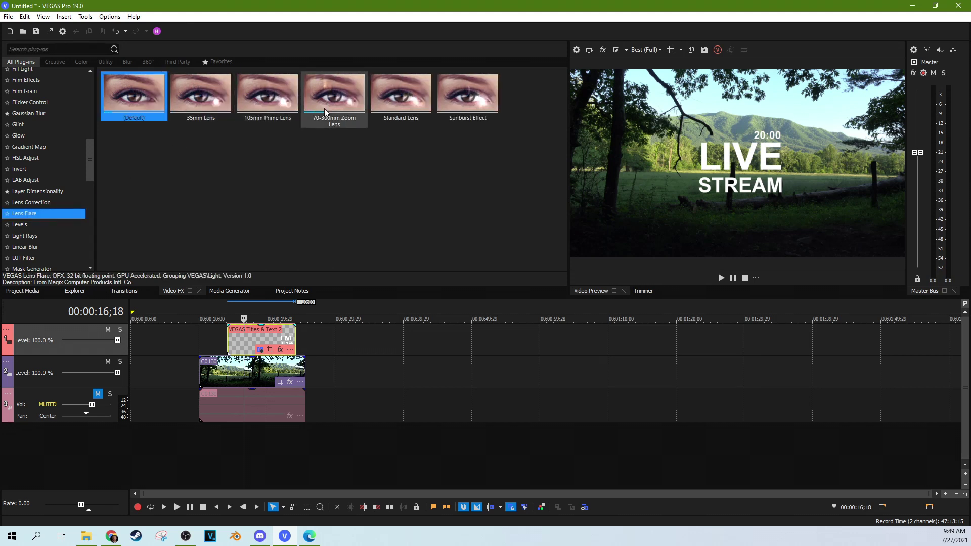
{"action": "left_click_drag", "start_coordinate": [323, 108], "coordinate": [253, 372]}
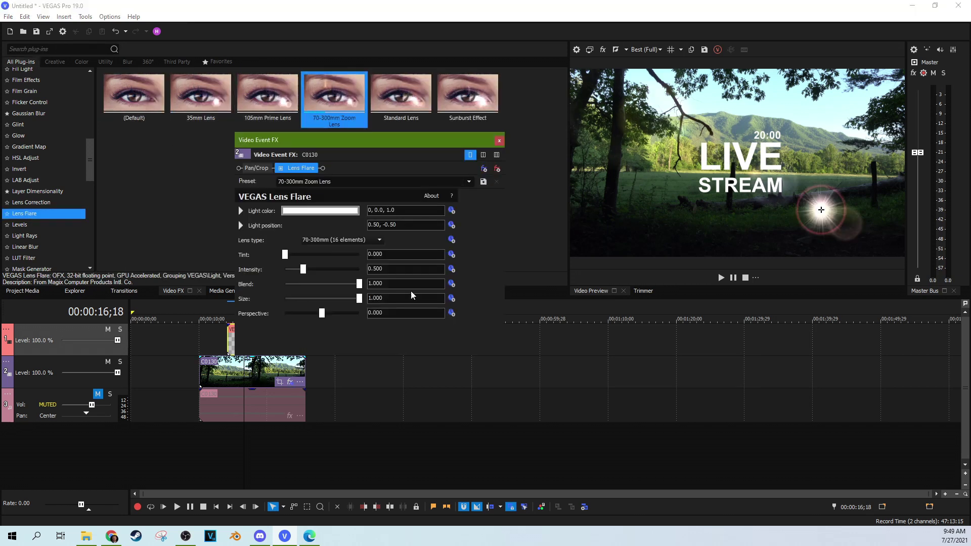
{"action": "left_click_drag", "start_coordinate": [821, 209], "coordinate": [873, 90]}
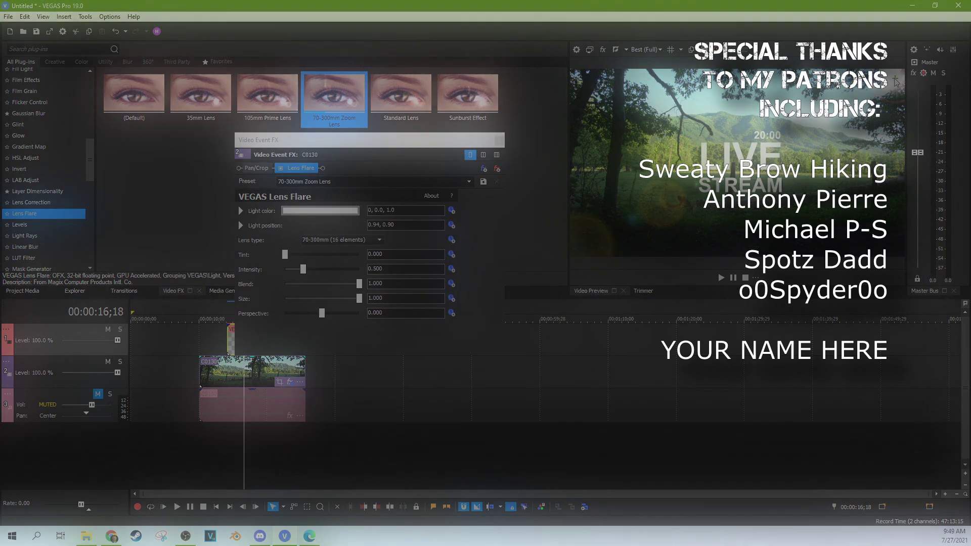